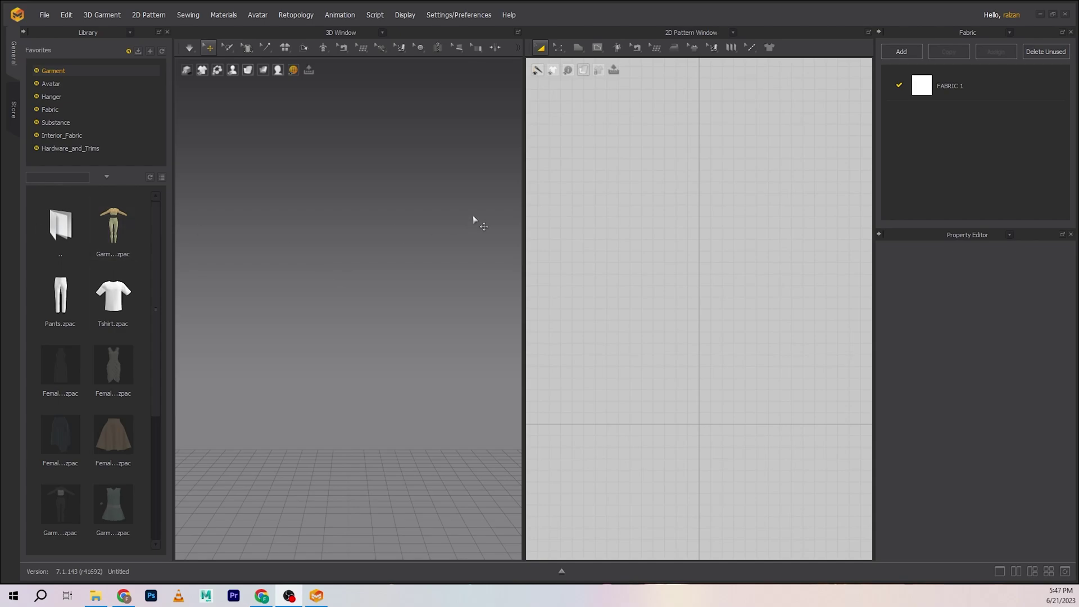
right_click_drag(336, 318, 360, 319)
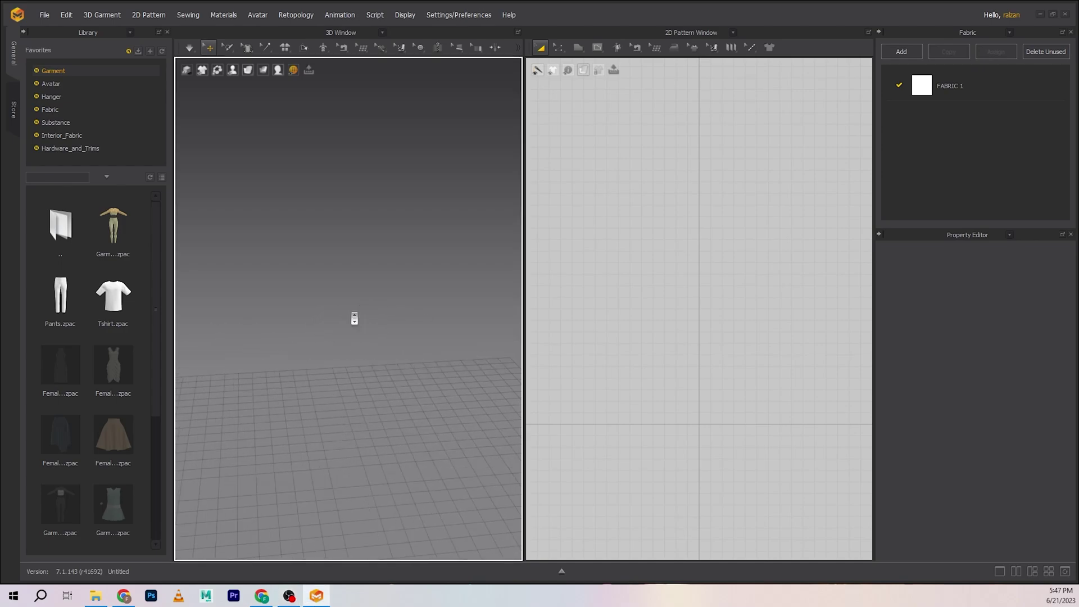
middle_click_drag(344, 388, 358, 300)
middle_click_drag(364, 342, 343, 302)
mouse_move(375, 324)
right_mouse_down()
mouse_move(329, 316)
mouse_move(388, 314)
right_mouse_up()
right_click_drag(366, 352, 373, 321)
mouse_move(405, 323)
right_mouse_down()
mouse_move(371, 308)
mouse_move(398, 308)
right_mouse_up()
scroll(380, 270, "down", 1)
Step: Review the preferences pages, including user interface, 3D, default files, simulation, snap, 2D and shortcuts
left_click(453, 16)
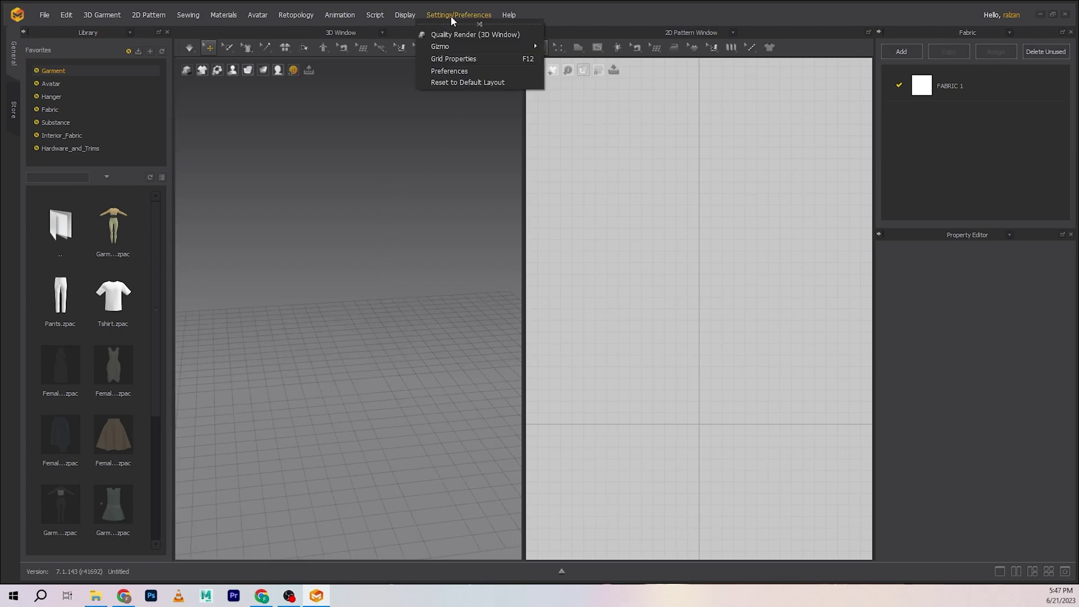
left_click(455, 71)
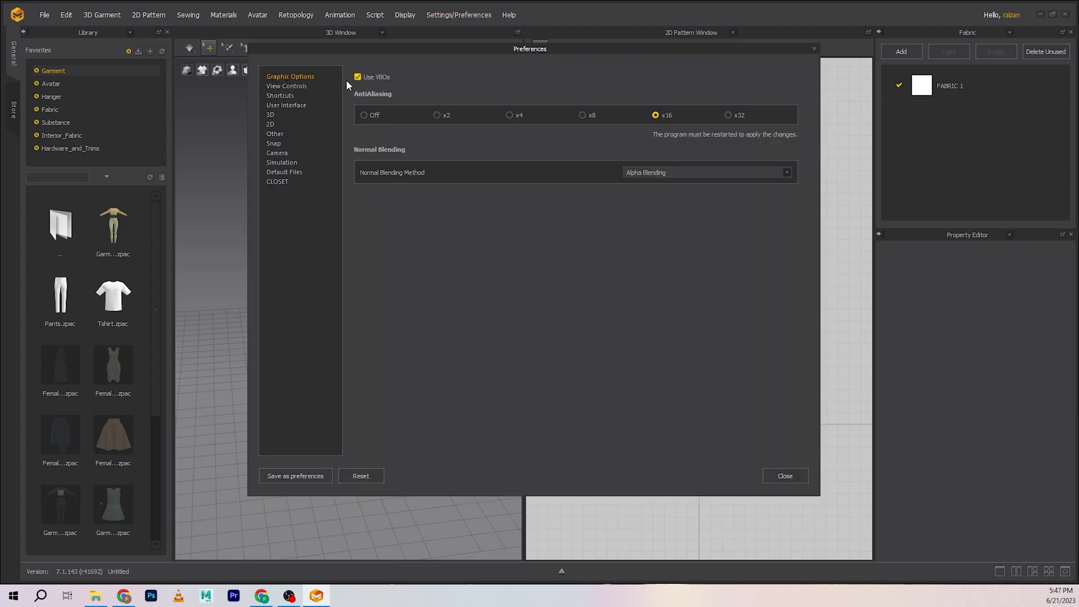
left_click(296, 106)
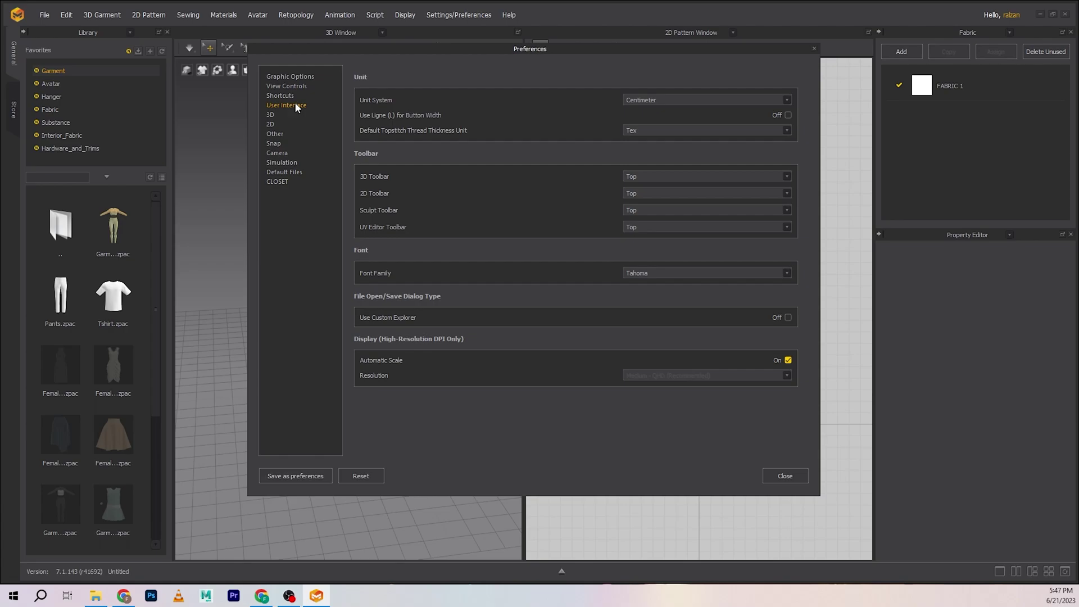
left_click(278, 115)
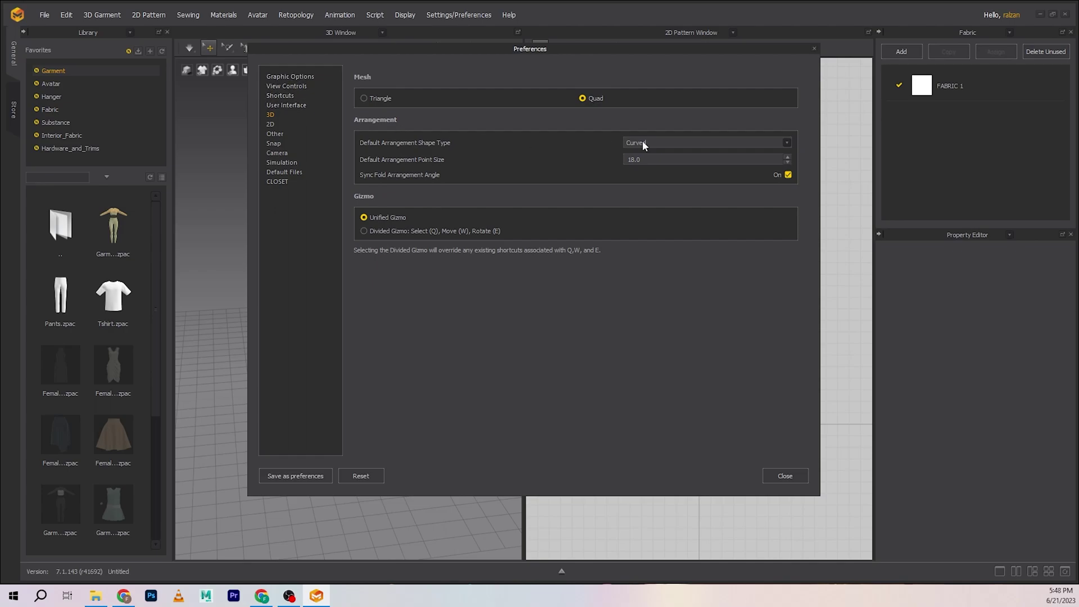
left_click(283, 172)
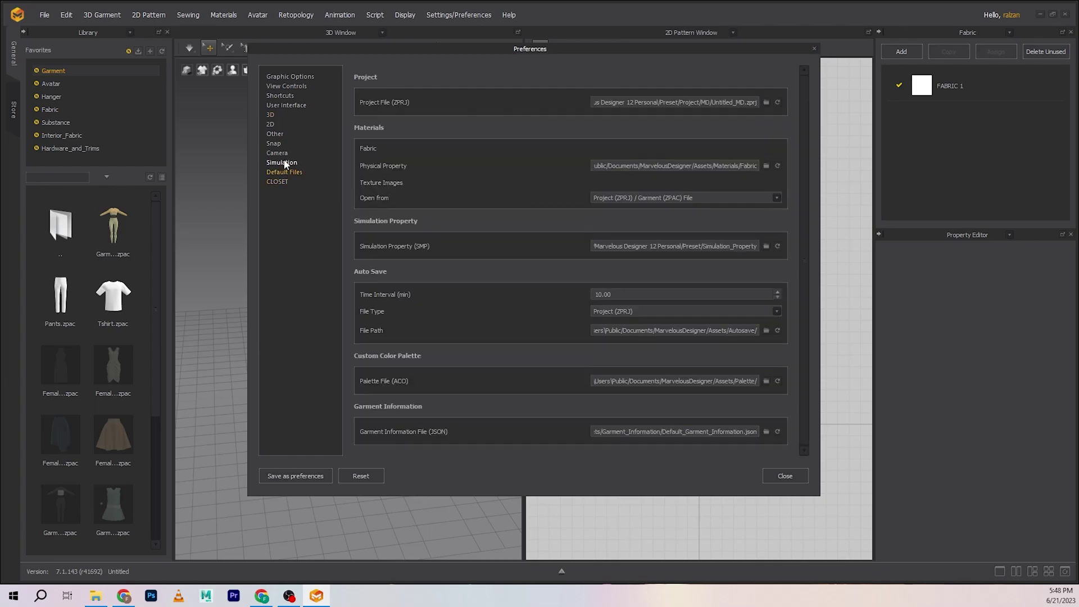
left_click(283, 163)
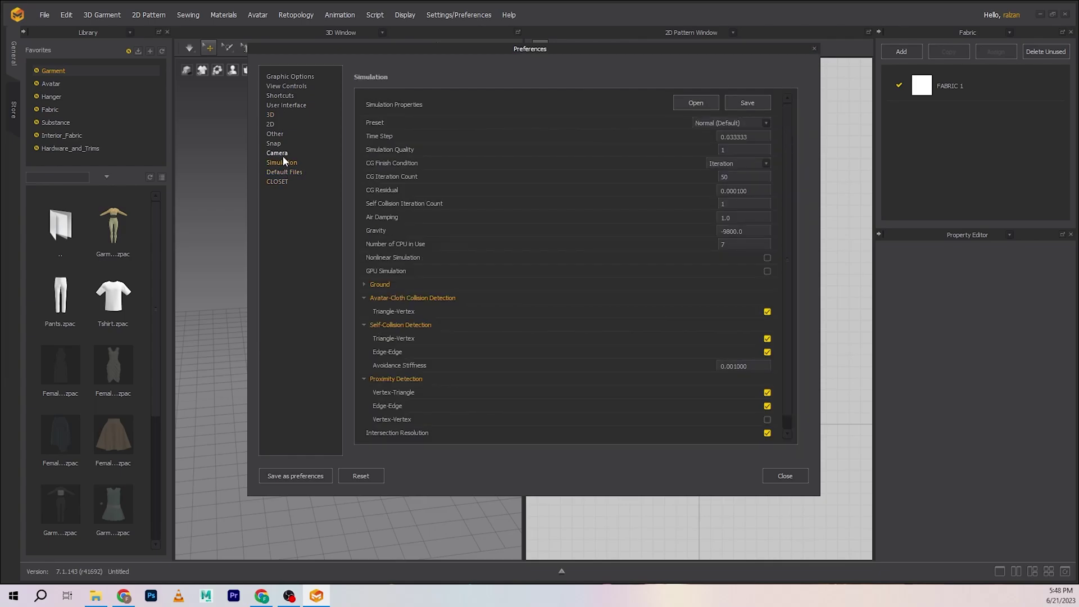
left_click(282, 154)
left_click(276, 143)
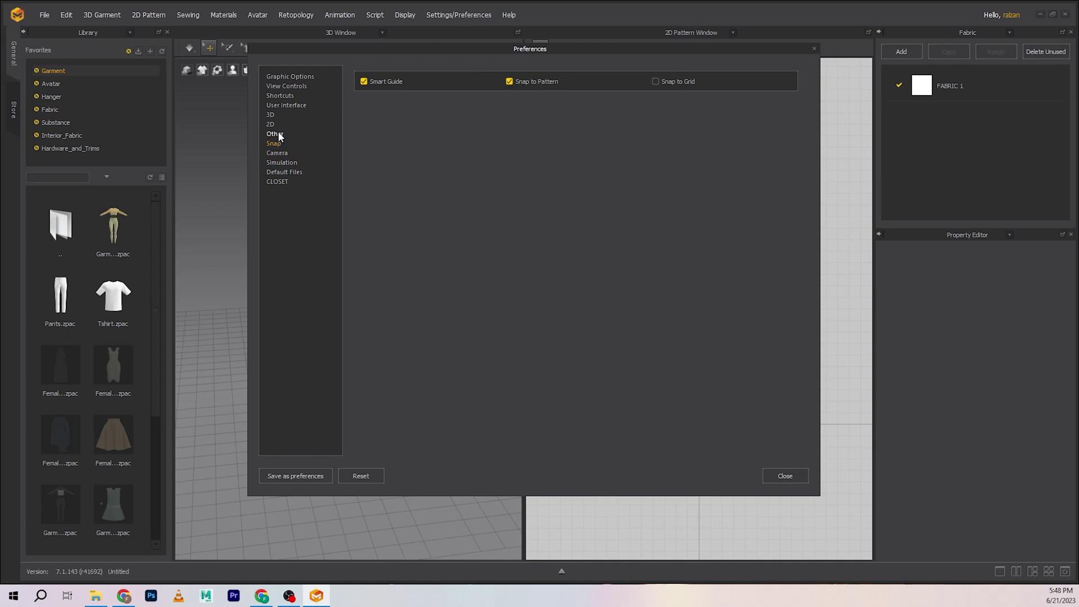
left_click(276, 134)
left_click(271, 125)
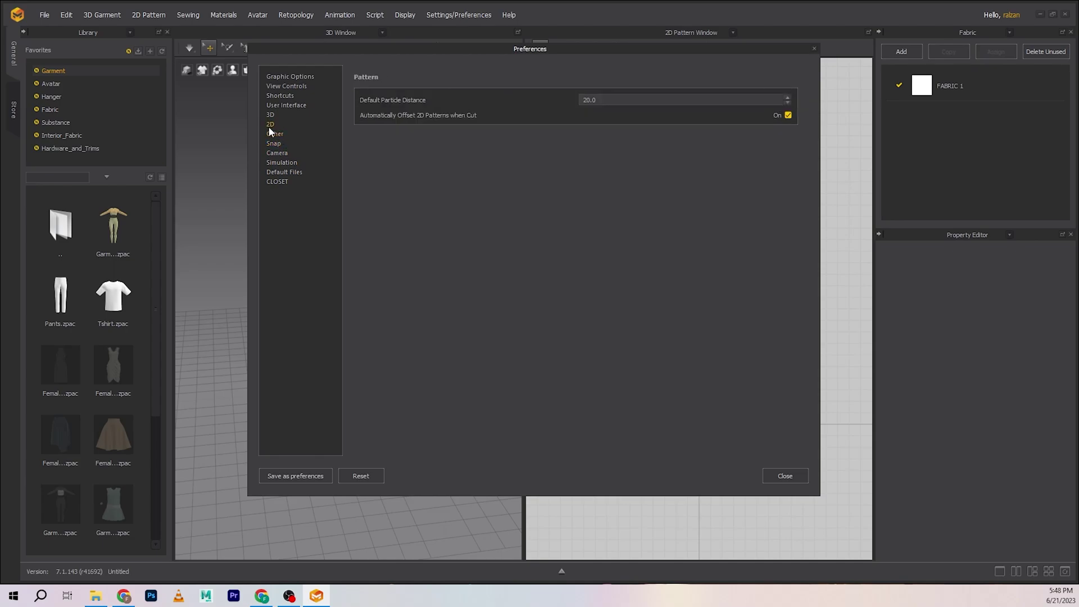
left_click(272, 116)
left_click(286, 105)
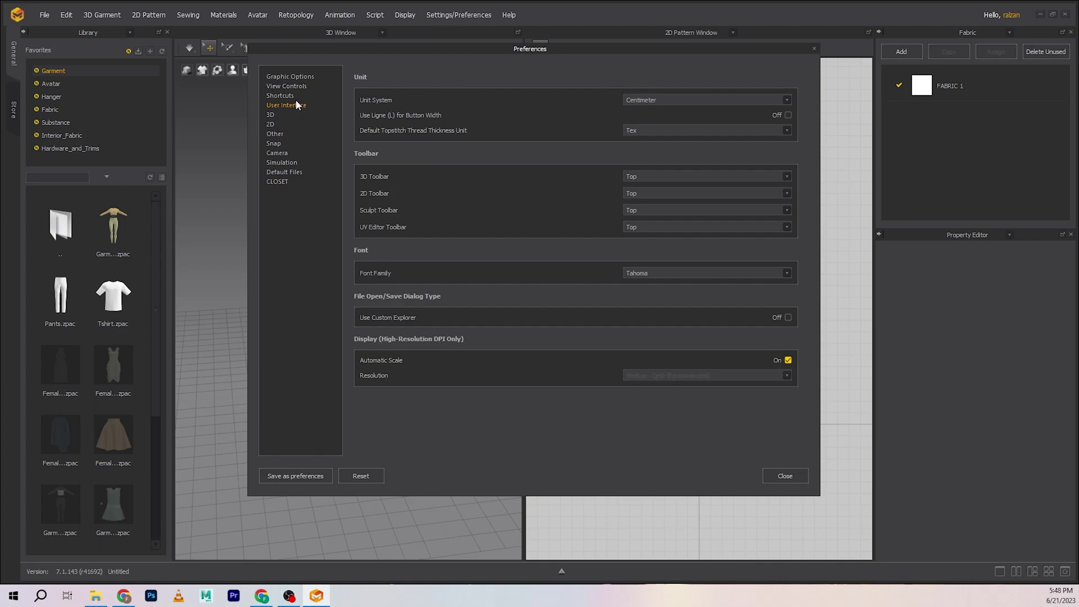
left_click(280, 96)
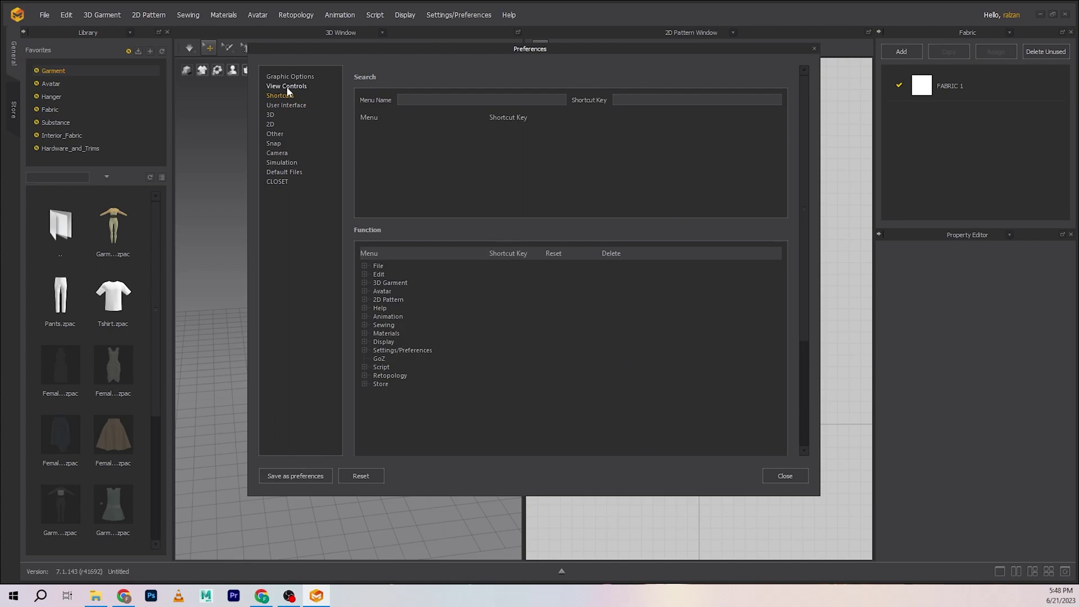
Step: Check the available presets in the View Controls preferences, keep Maya, and close the preferences
left_click(289, 86)
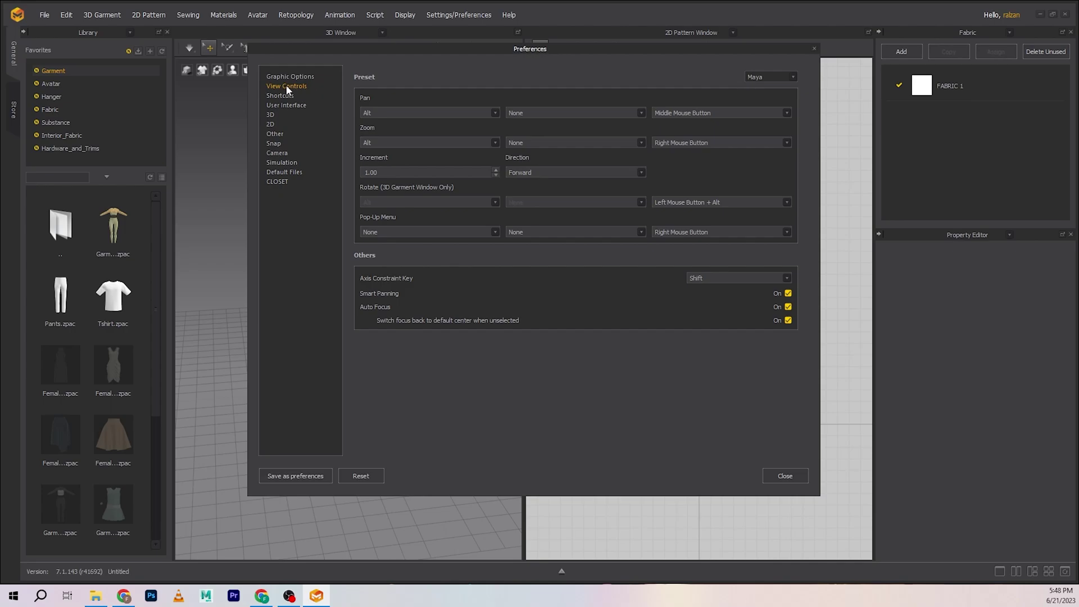
left_click(792, 78)
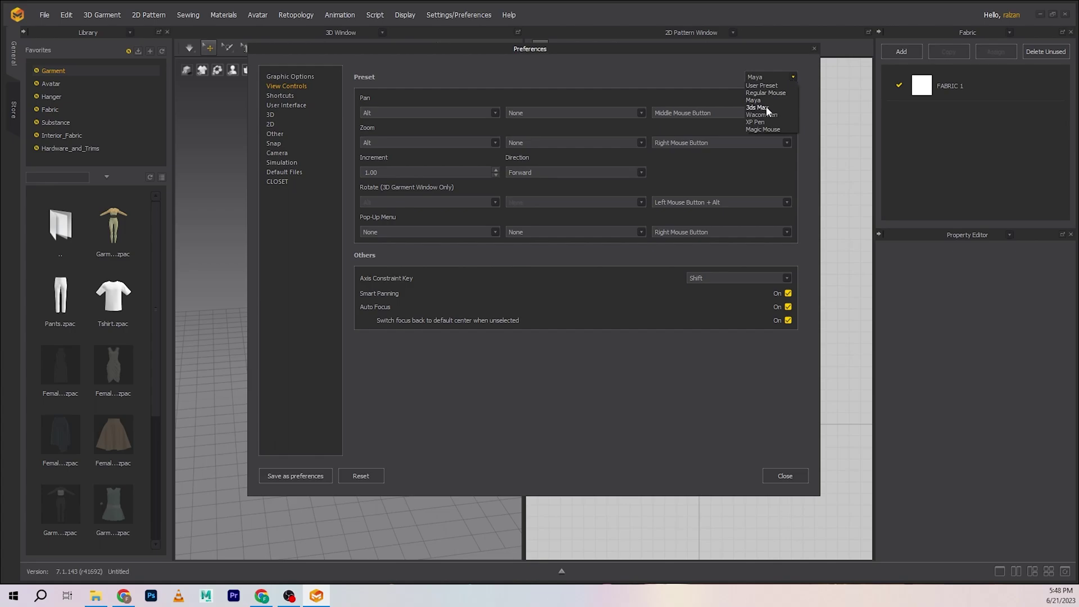
left_click(792, 77)
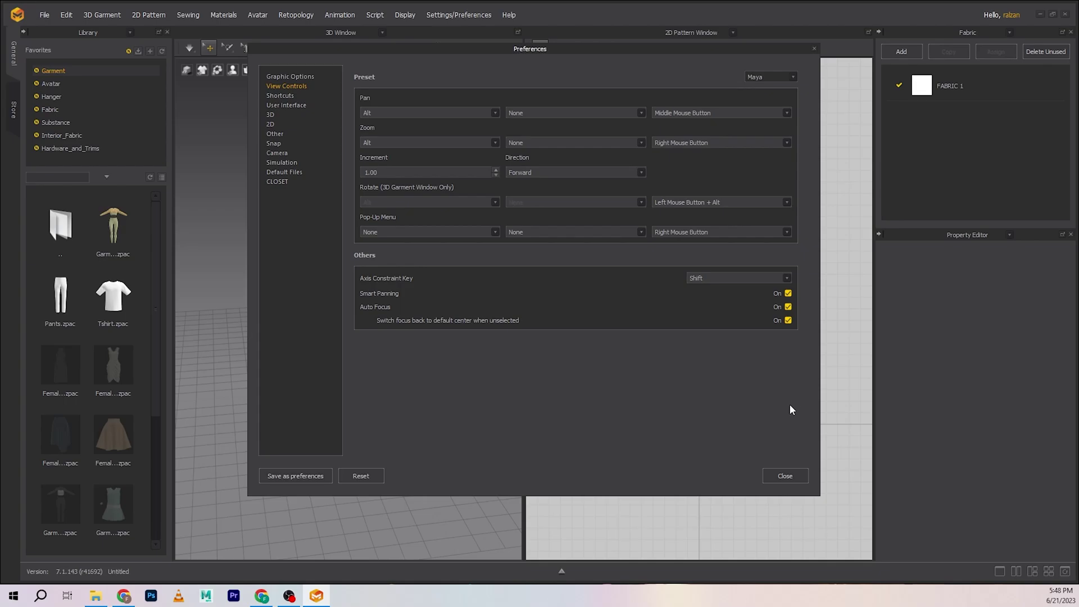
left_click(778, 476)
scroll(335, 313, "down", 3)
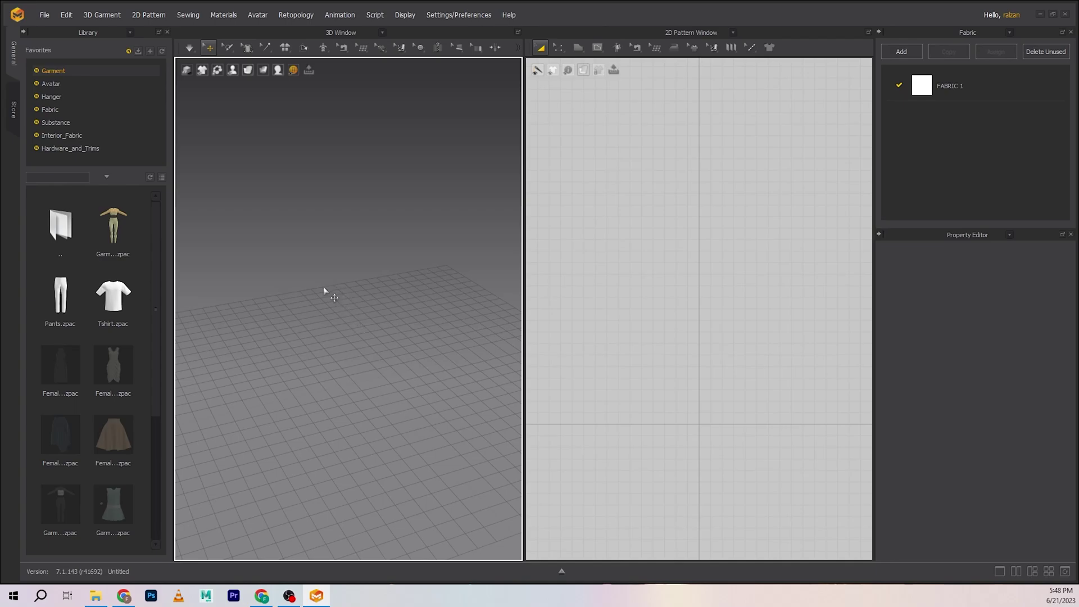
right_click_drag(322, 291, 290, 276)
scroll(355, 301, "up", 3)
right_click_drag(335, 291, 316, 287)
Step: Import the character FBX file from the file explorer as an Avatar with load type Open and scale cm (DAZ Studio)
left_click(95, 595)
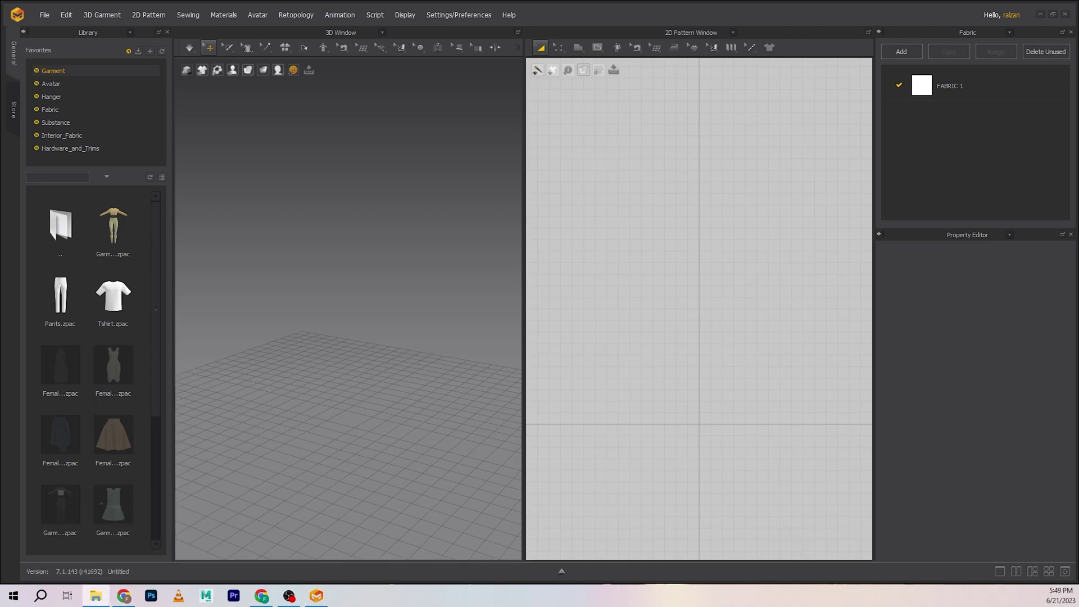
left_click_drag(0, 278, 336, 278)
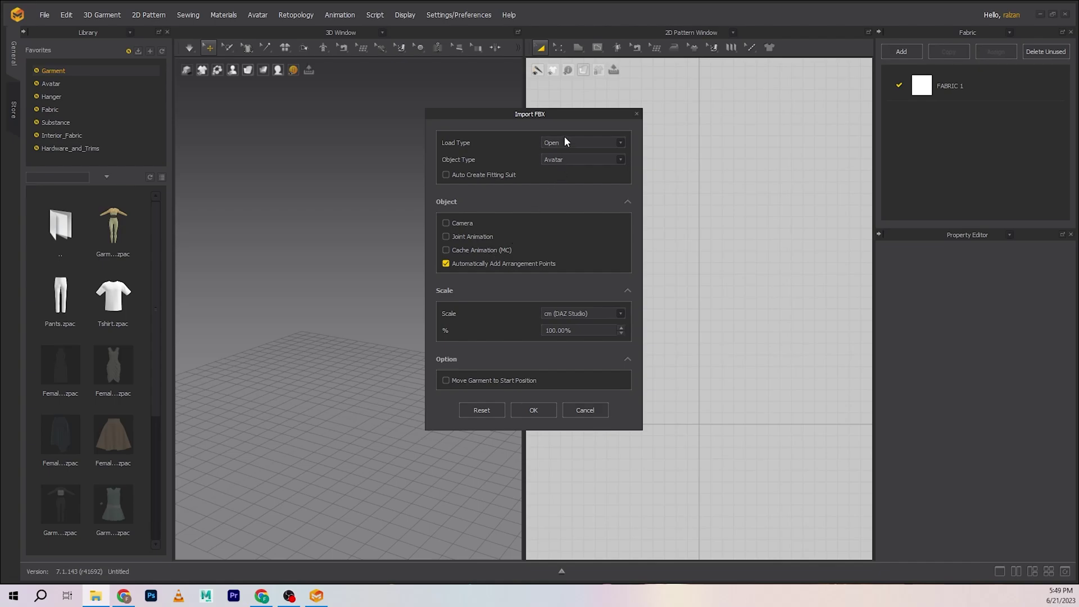
left_click(576, 315)
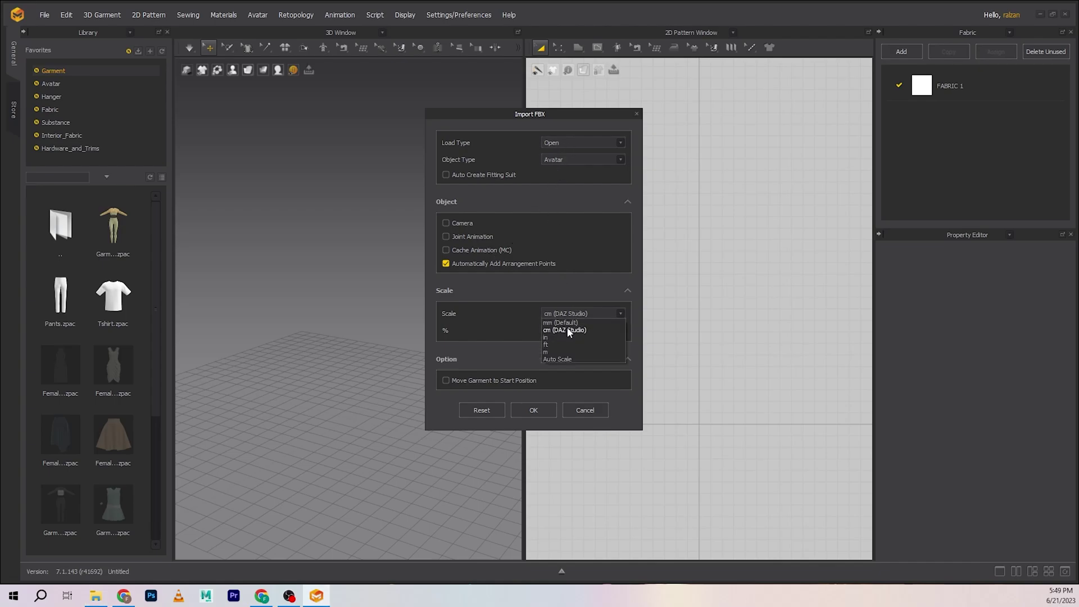
left_click(567, 330)
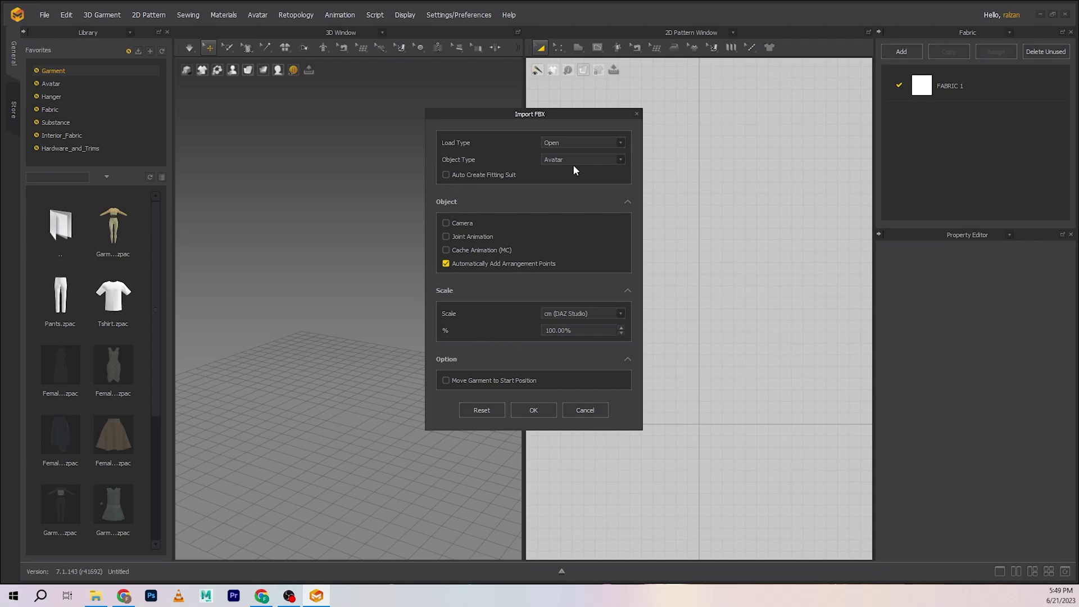
left_click(542, 407)
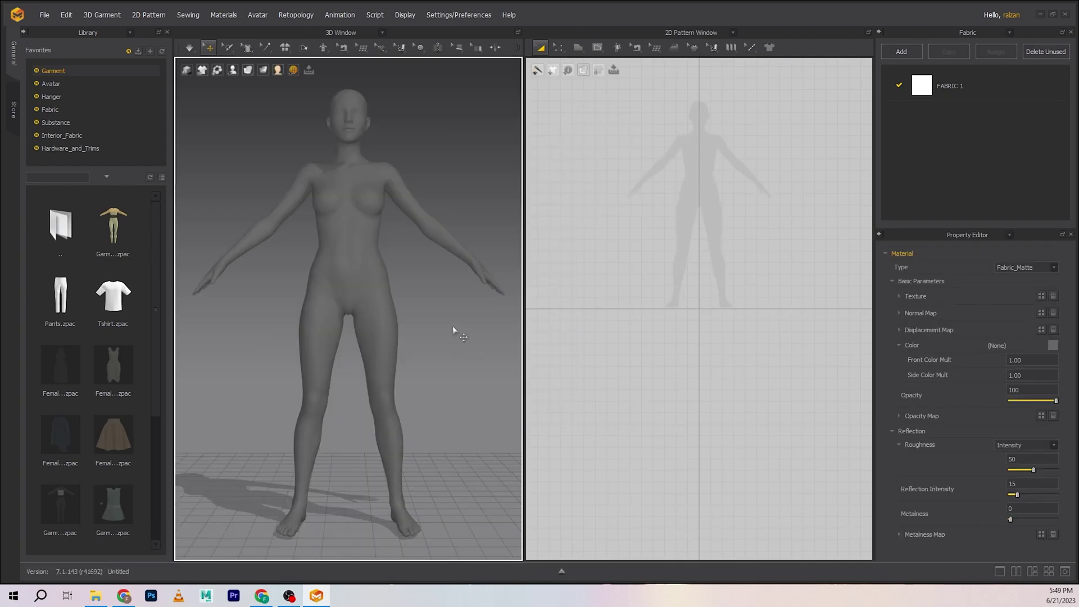
Step: Open the avatar's arrangement settings in the Avatar Editor and move the dialog away from the 3D view
mouse_move(450, 295)
right_mouse_down()
mouse_move(277, 310)
mouse_move(363, 316)
mouse_move(433, 298)
right_mouse_up()
middle_click_drag(433, 298, 449, 333)
right_click_drag(450, 336, 562, 335)
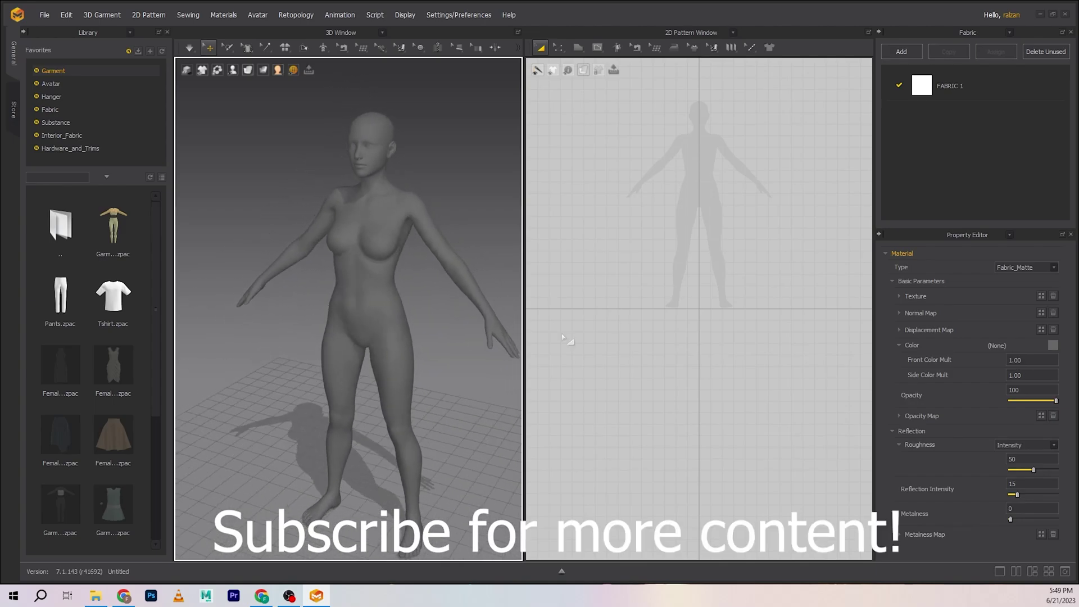
scroll(725, 311, "up", 5)
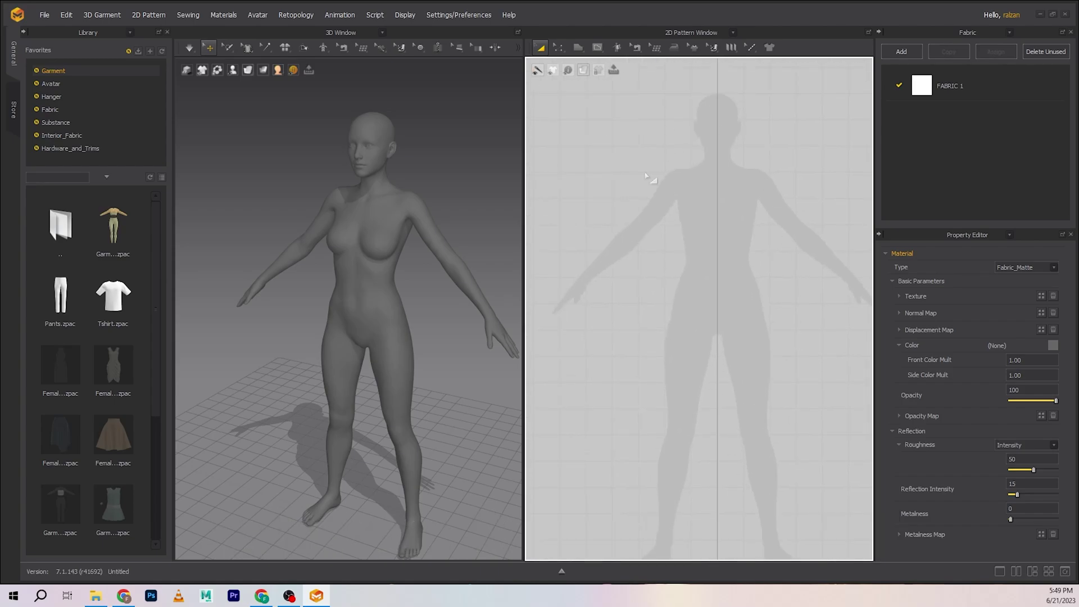
scroll(664, 353, "down", 5)
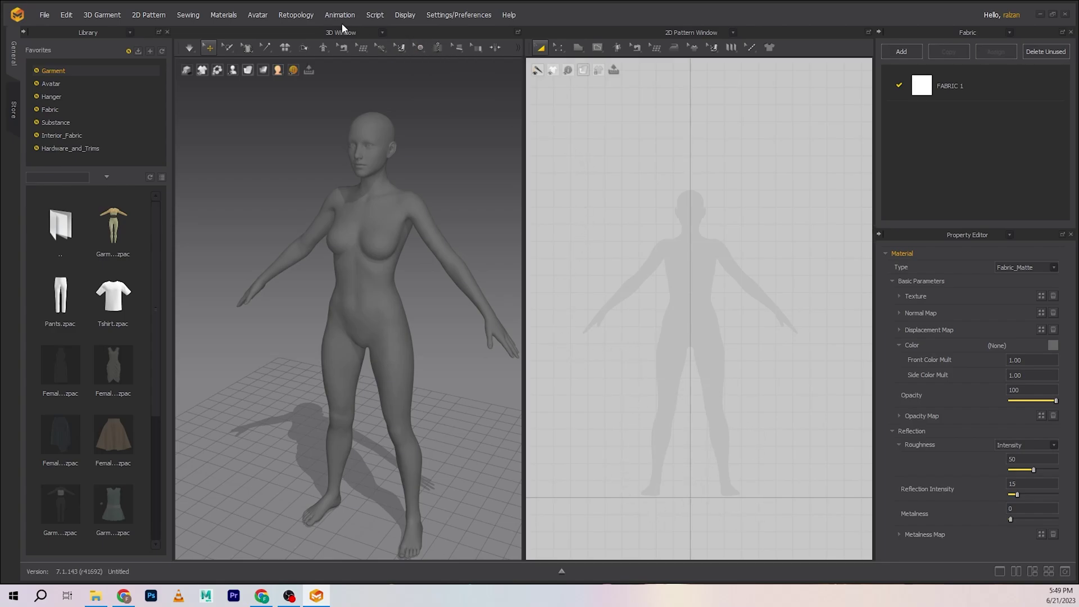
left_click(258, 15)
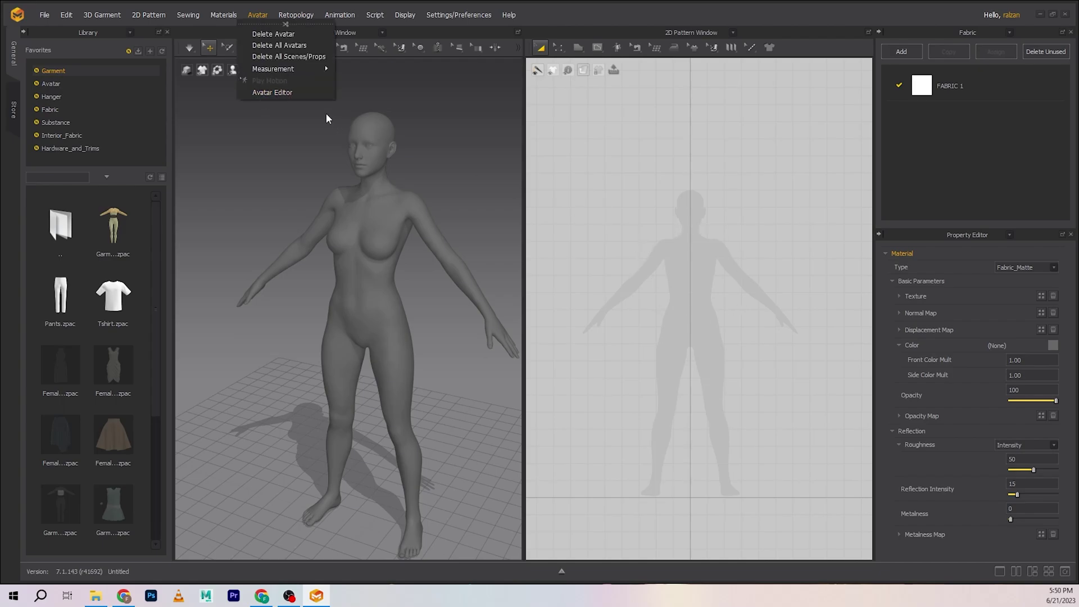
left_click(279, 94)
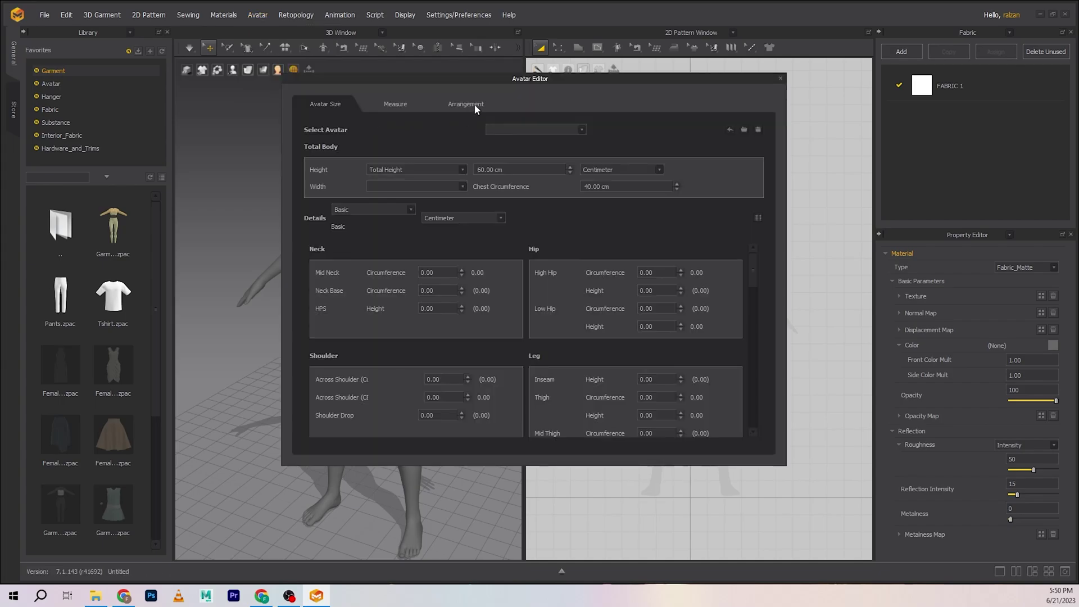
left_click(473, 105)
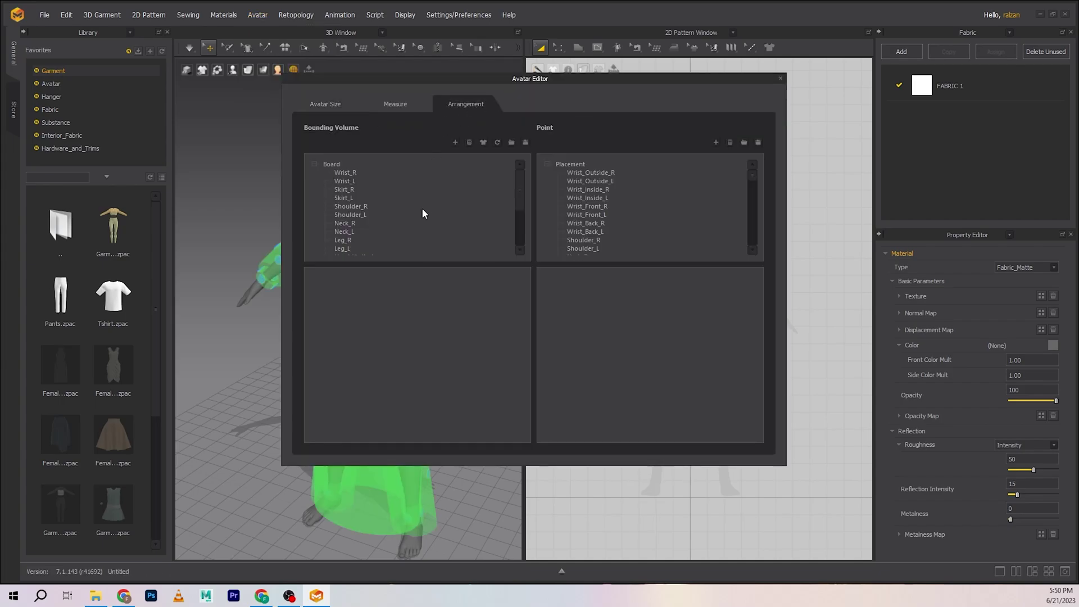
left_click_drag(584, 83, 0, 79)
Step: Examine the bounding volumes and arrangement points around the avatar's body and arms
middle_click_drag(397, 237, 427, 212)
scroll(393, 260, "down", 1)
right_click_drag(393, 260, 439, 276)
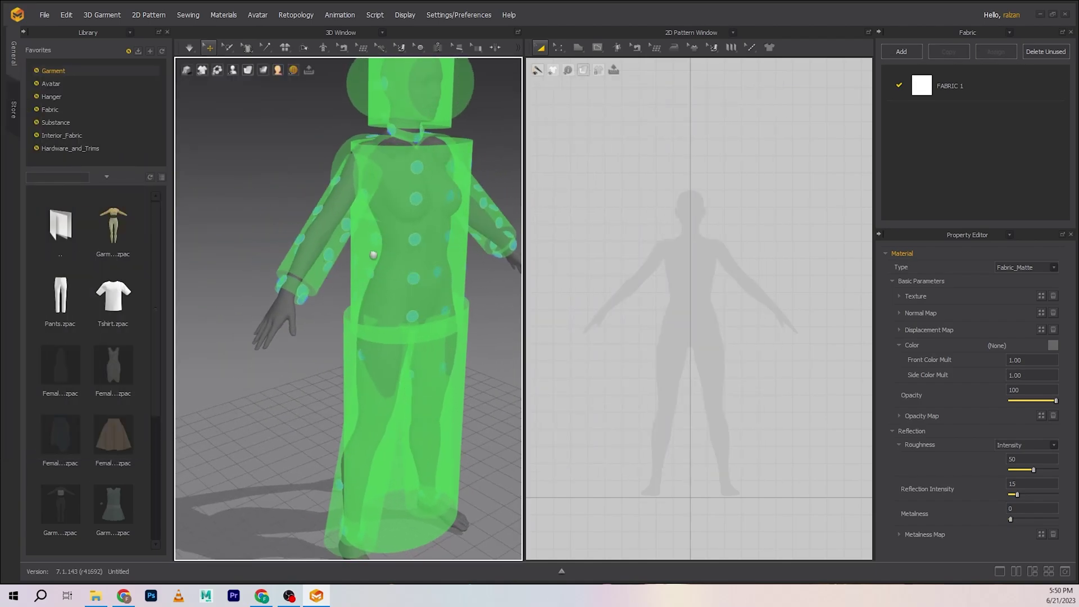
middle_click_drag(372, 255, 320, 193)
middle_click_drag(336, 229, 383, 256)
scroll(383, 256, "up", 2)
mouse_move(381, 254)
right_mouse_down()
mouse_move(315, 229)
mouse_move(352, 311)
mouse_move(388, 297)
mouse_move(357, 296)
mouse_move(392, 246)
right_mouse_up()
Step: Try moving the avatar's right arm bounding volume upward and rotating it, and undo both changes
left_click(344, 265)
left_click_drag(352, 251, 353, 183)
key("e")
right_click_drag(344, 215, 412, 239)
left_click_drag(412, 239, 455, 289)
right_click_drag(455, 290, 371, 280)
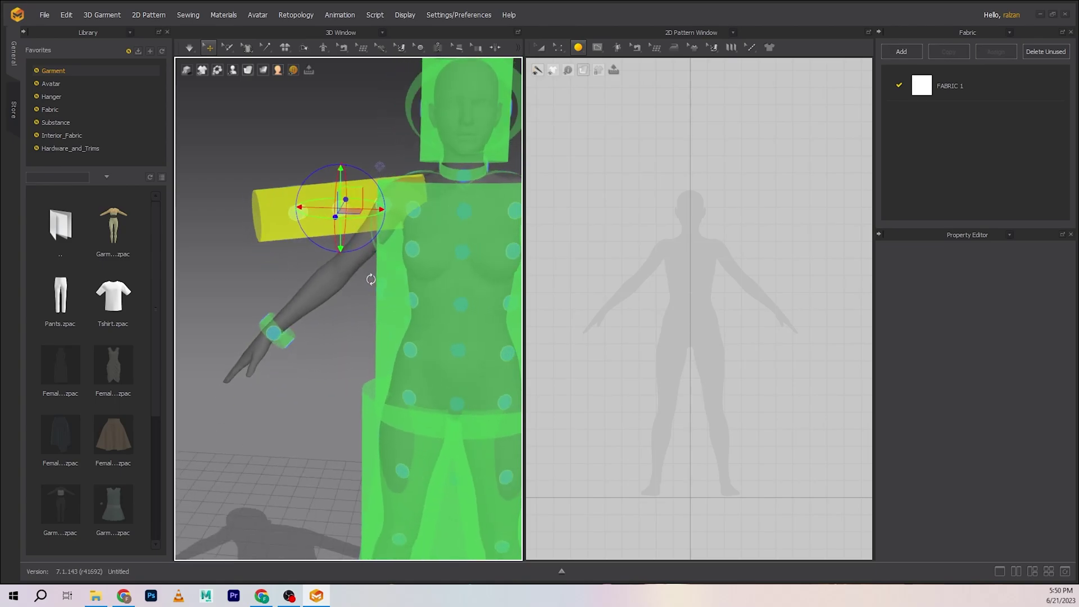
key("ctrl+z")
key("ctrl+z")
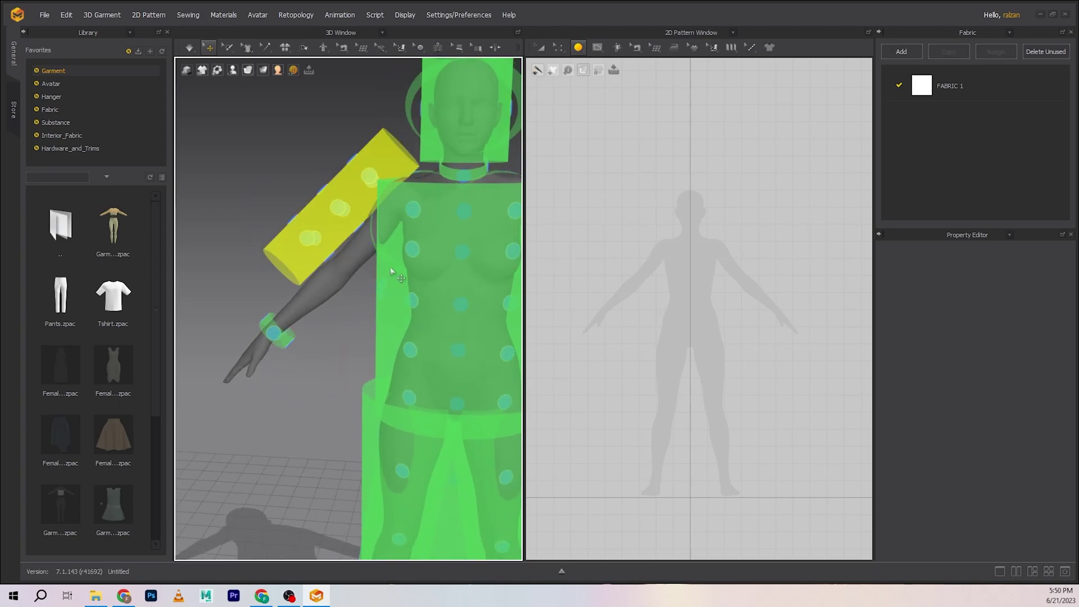
left_click(298, 250)
Step: Examine how the bounding volumes fit the avatar from the front and side, including around the wrist
middle_click_drag(412, 255, 365, 247)
scroll(366, 247, "down", 3)
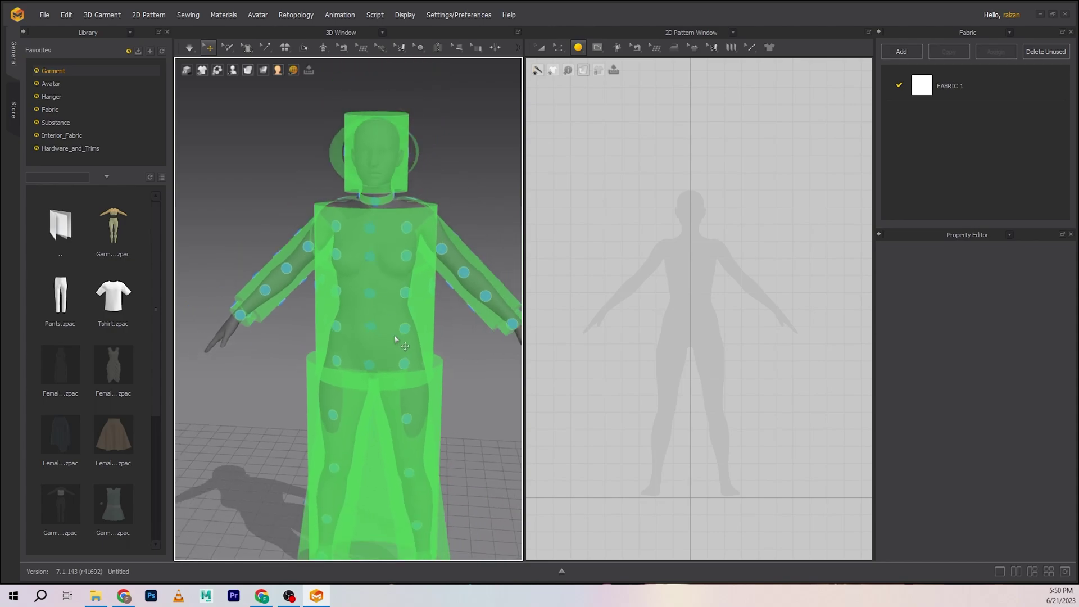
middle_click_drag(393, 337, 416, 291)
right_click_drag(417, 292, 371, 279)
right_click_drag(396, 320, 435, 337)
scroll(365, 303, "up", 4)
scroll(365, 302, "up", 3)
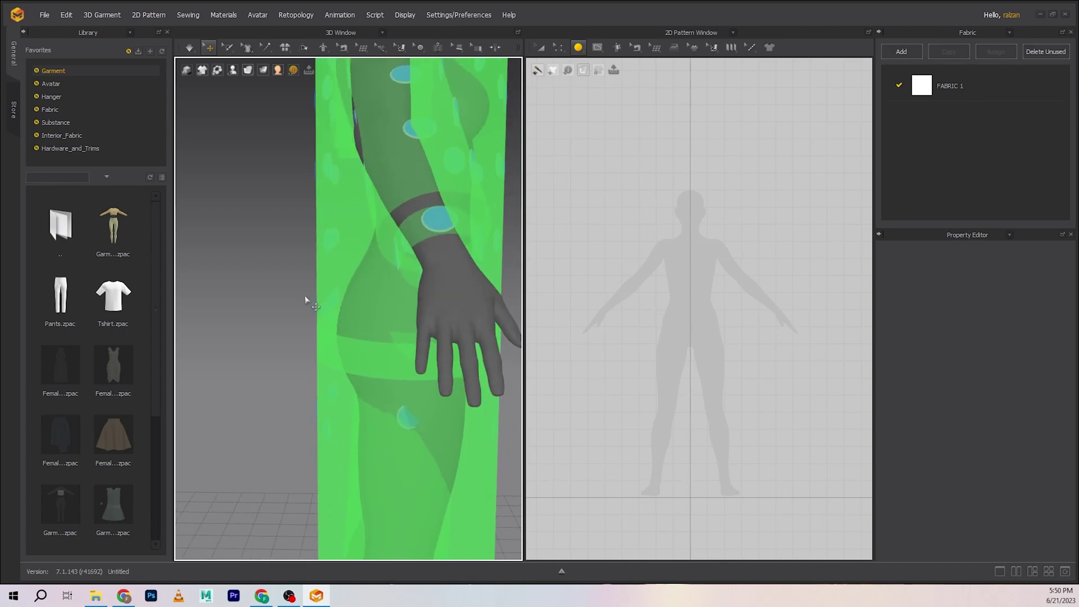
scroll(416, 281, "down", 2)
scroll(417, 281, "down", 4)
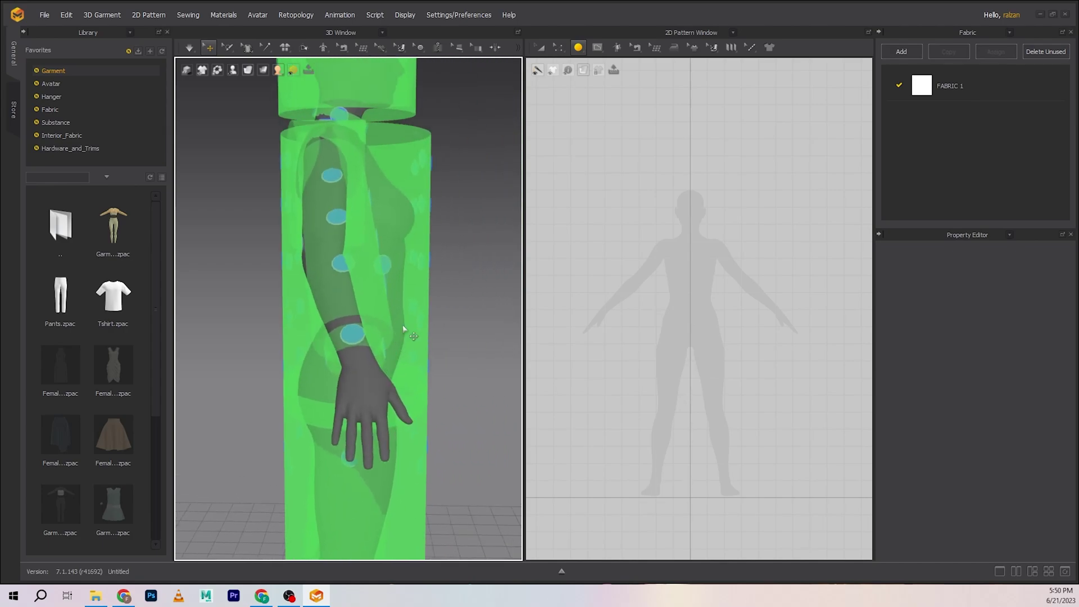
Step: Try shifting the torso bounding volume slightly along the avatar's front-back direction, and undo the move
left_click(309, 344)
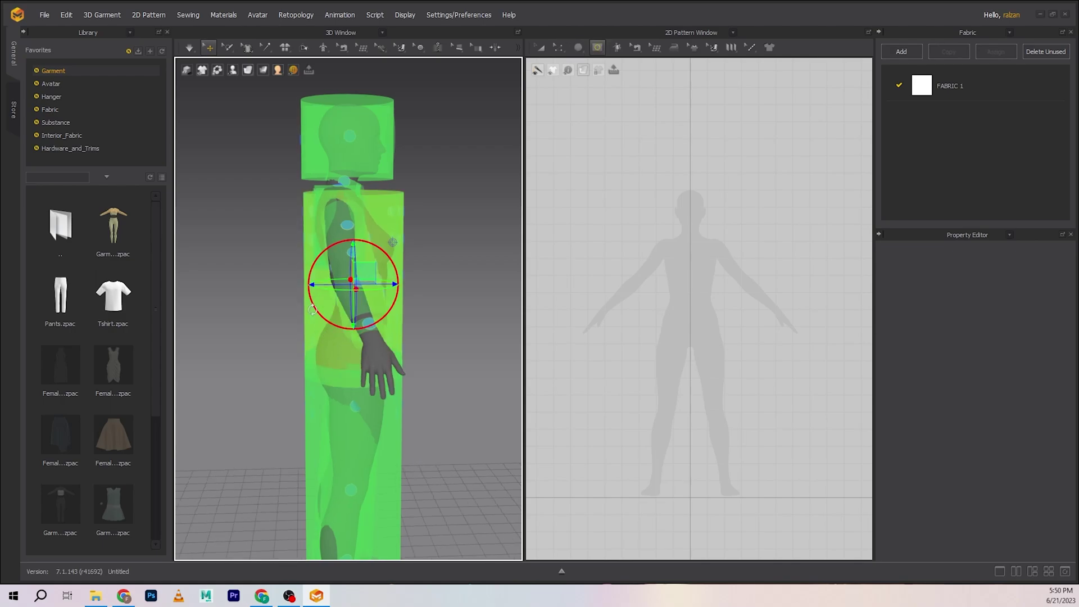
right_click_drag(310, 290, 310, 342)
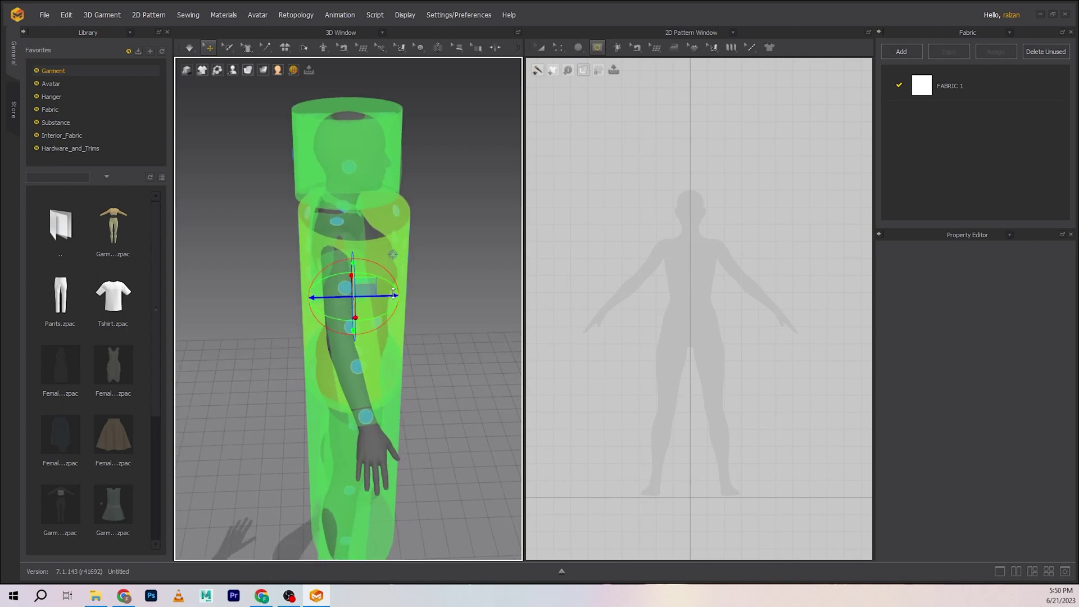
left_click_drag(393, 293, 384, 294)
key("ctrl+z")
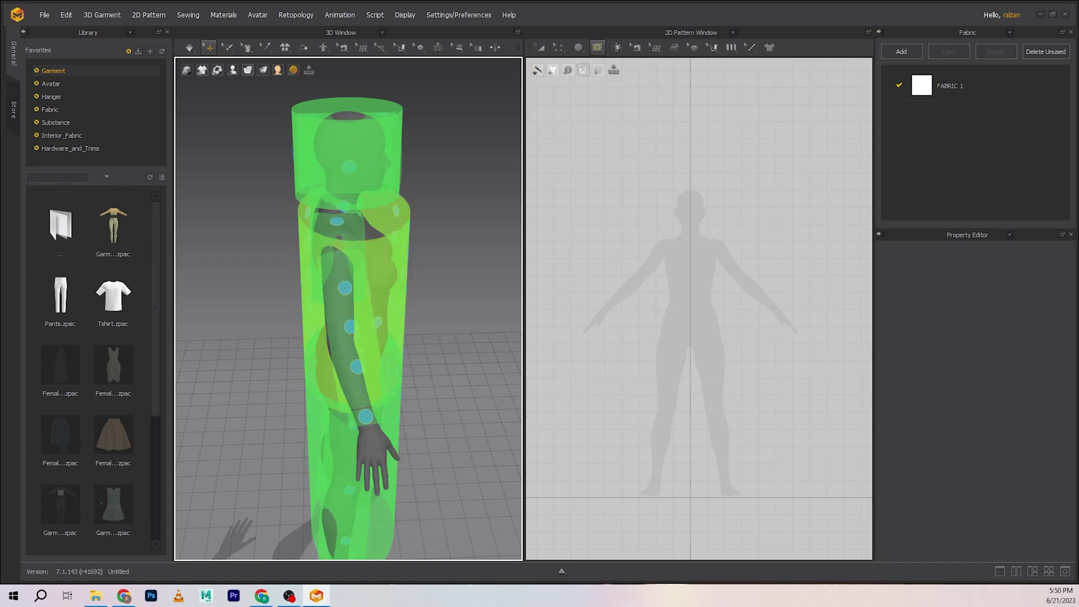
Step: Try setting Length X of the Body_L bounding volume to 50 cm in the Avatar Editor's arrangement settings
left_click_drag(575, 606, 738, 70)
left_click(318, 313)
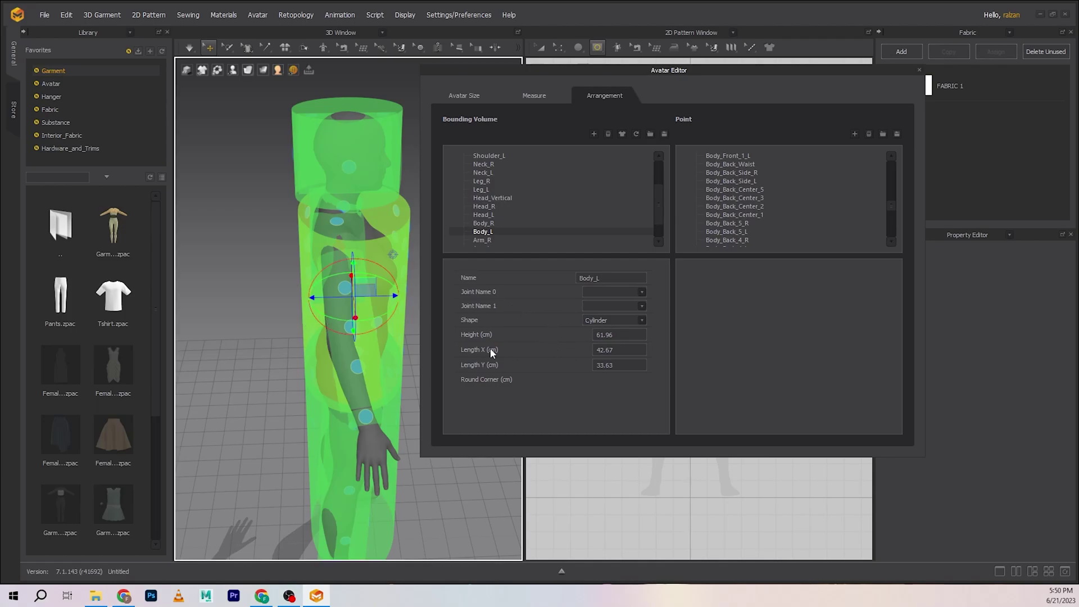
left_click(621, 350)
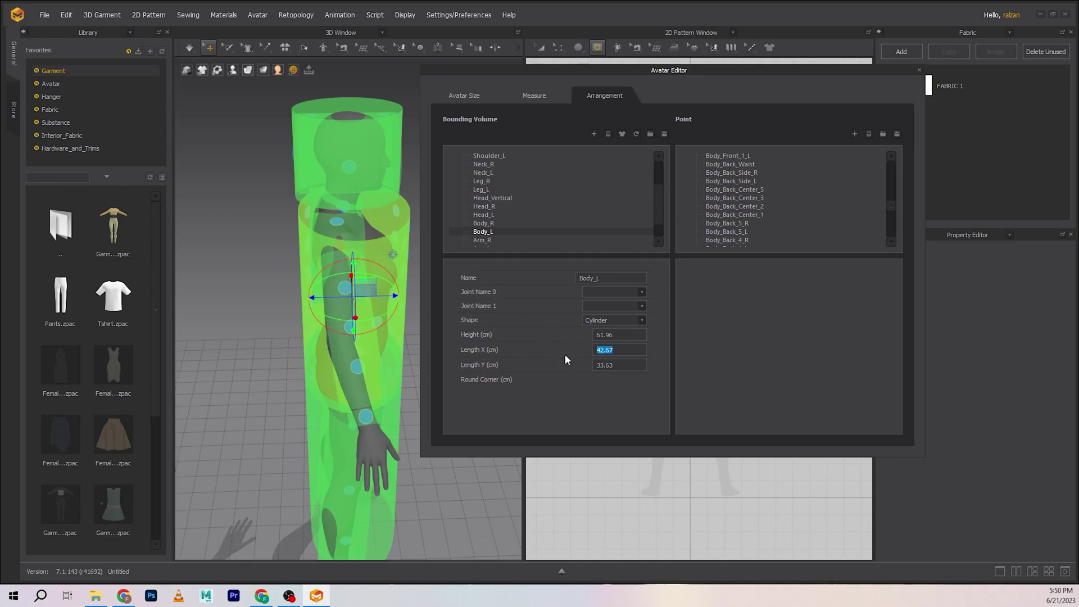
type("50")
key("Return")
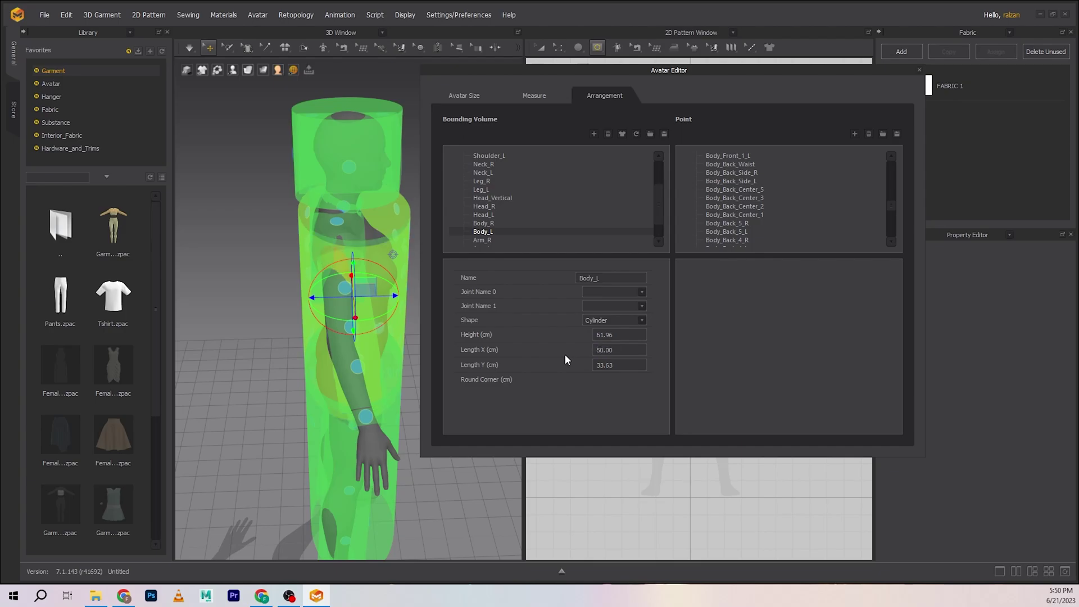
right_click_drag(266, 328, 343, 298)
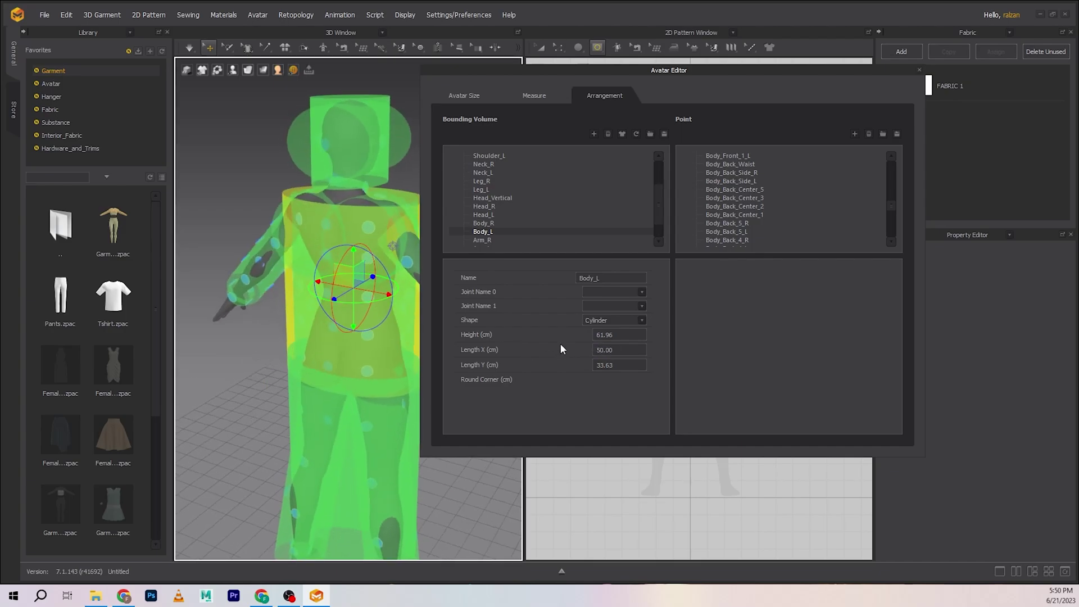
Step: Try setting the Body_L bounding volume's height to 70 cm, undo the size change, and close the Avatar Editor
left_click(608, 334)
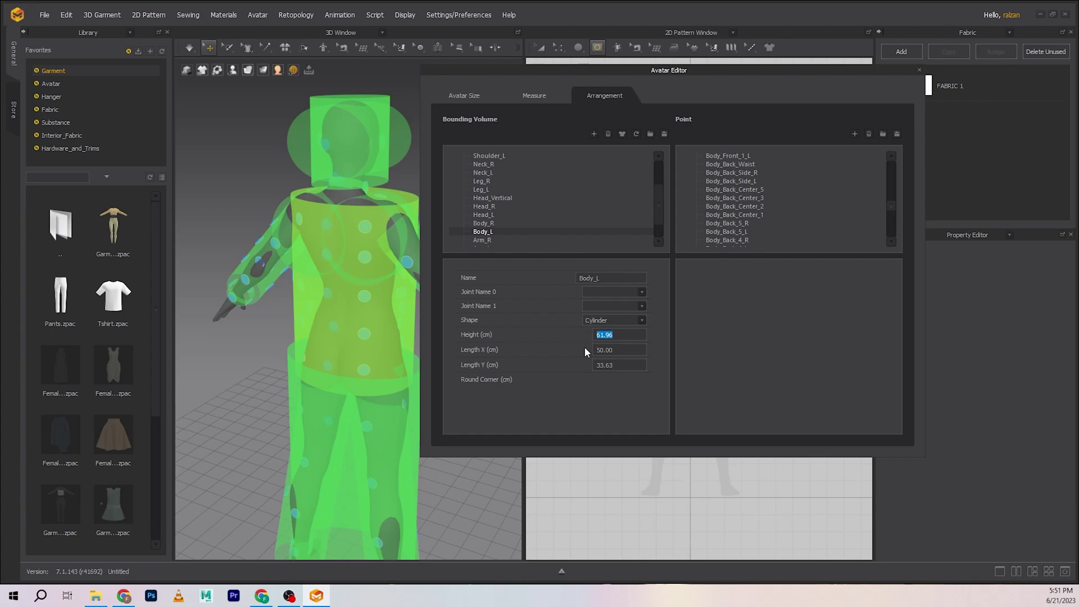
type("70")
key("Return")
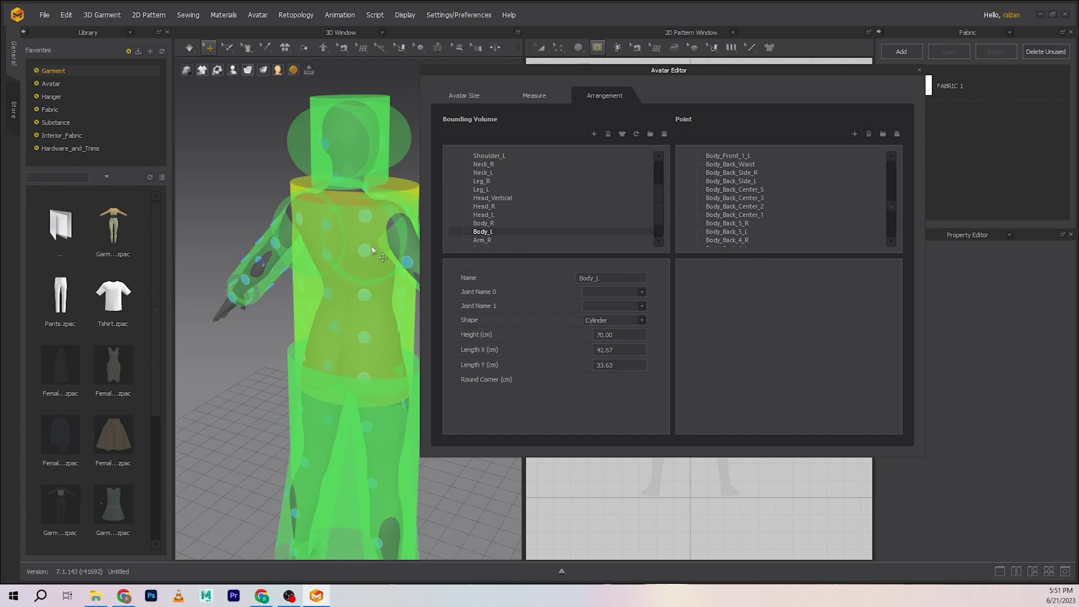
left_click(375, 255)
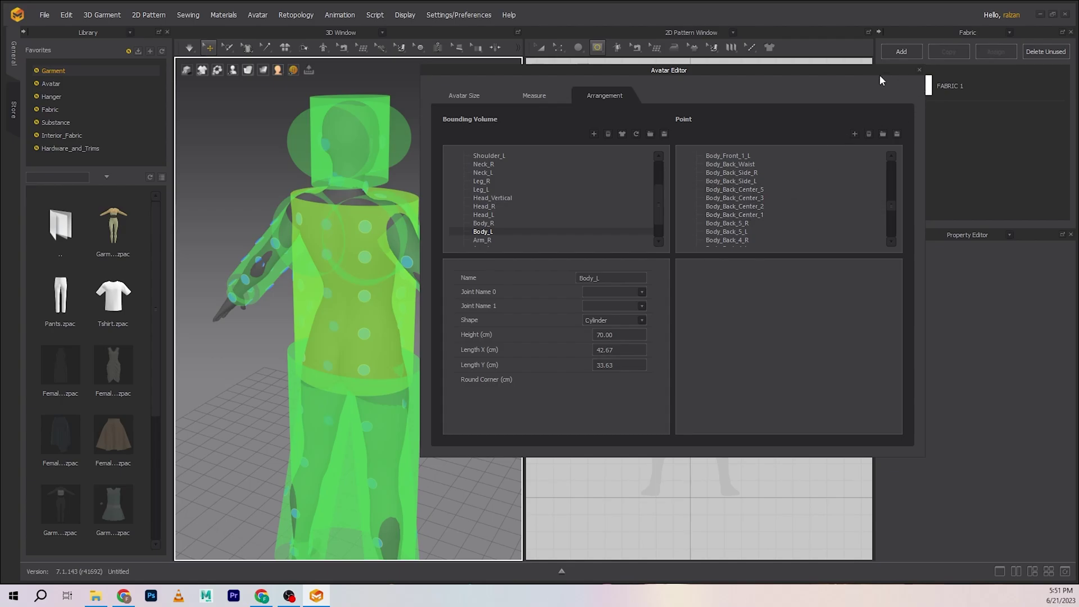
left_click(918, 70)
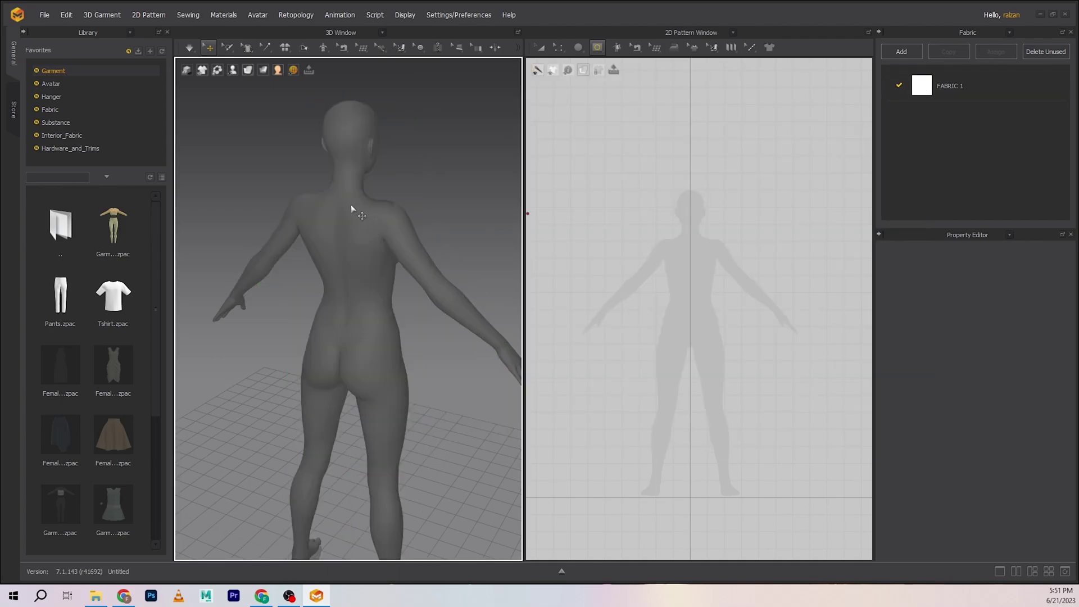
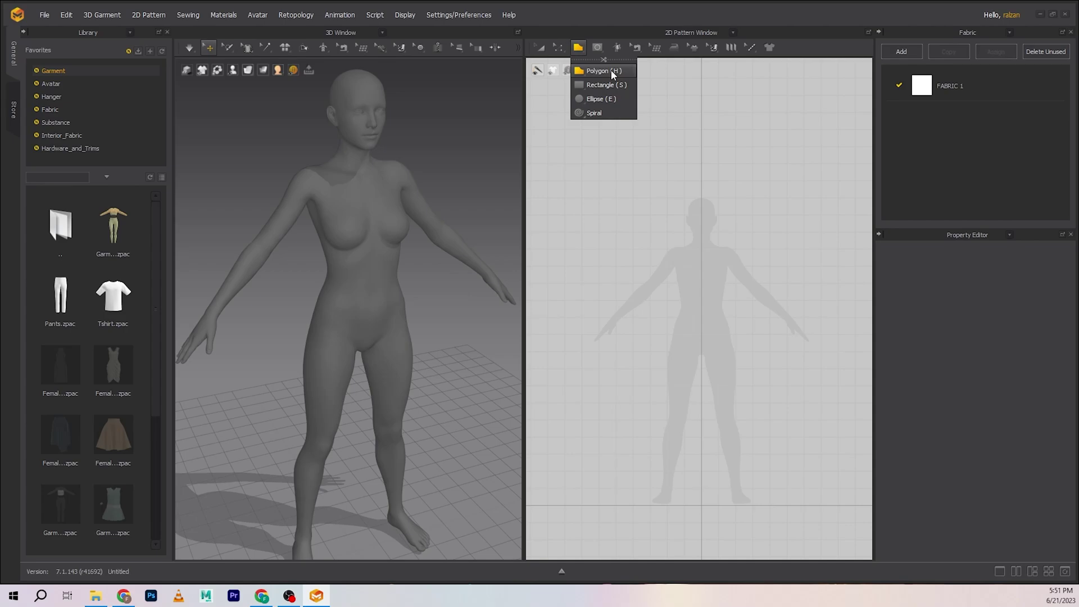
scroll(643, 265, "up", 5)
middle_click_drag(671, 193, 669, 238)
left_click(666, 225)
key("Escape")
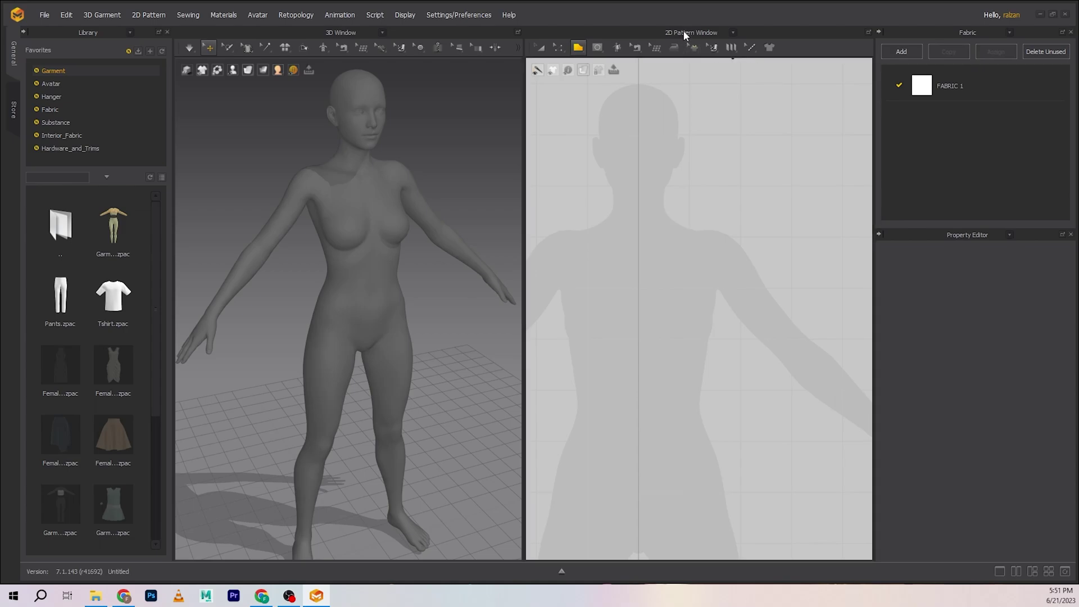
Step: Swap the places of the 3D and 2D Pattern windows, and restore their original side-by-side order
left_click(381, 34)
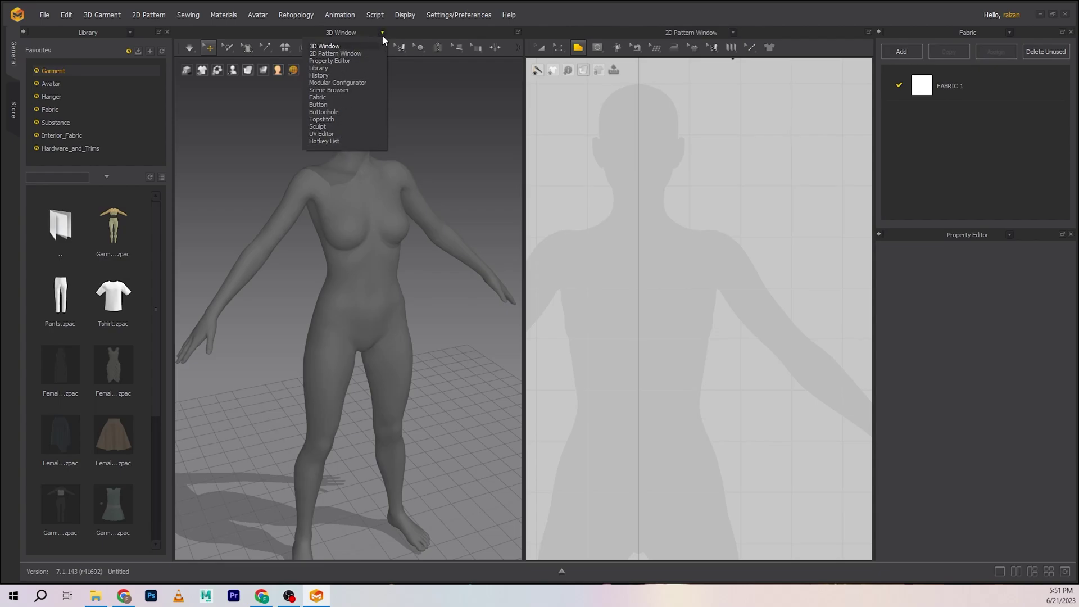
left_click(362, 52)
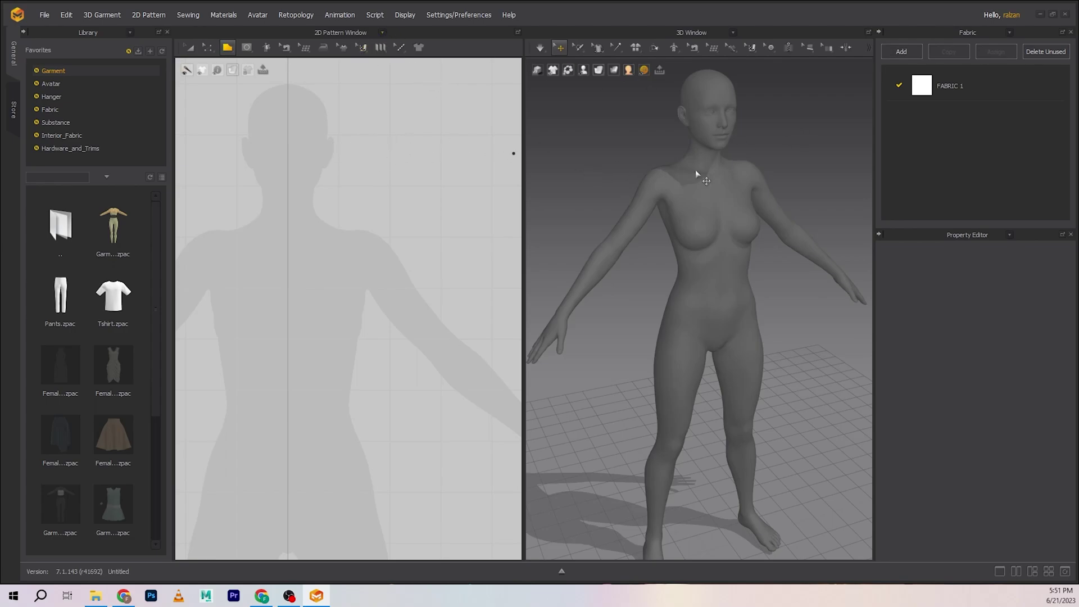
left_click(383, 33)
left_click(353, 48)
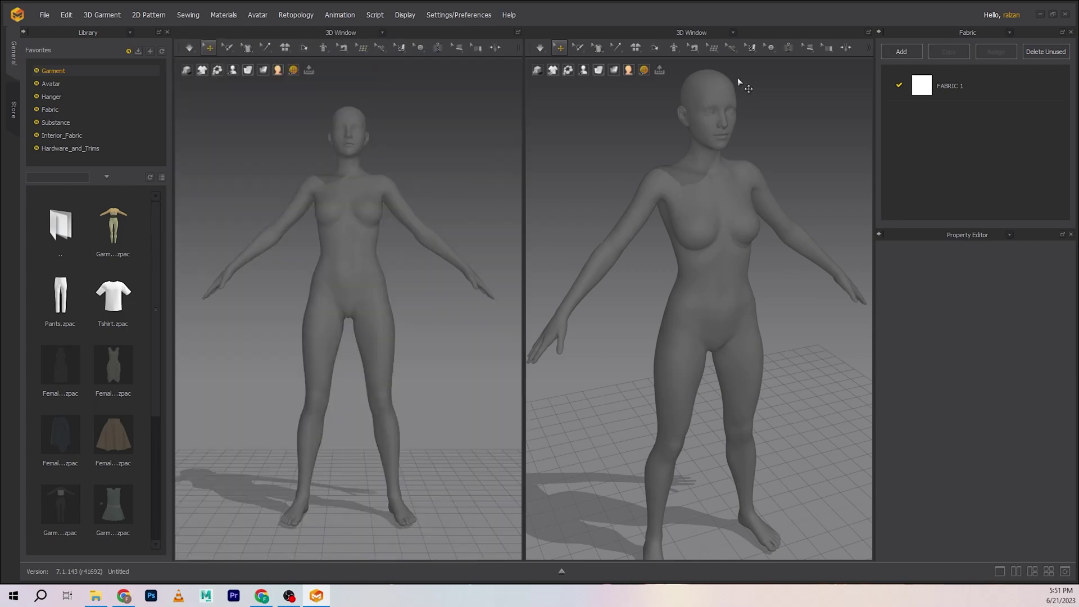
left_click(733, 33)
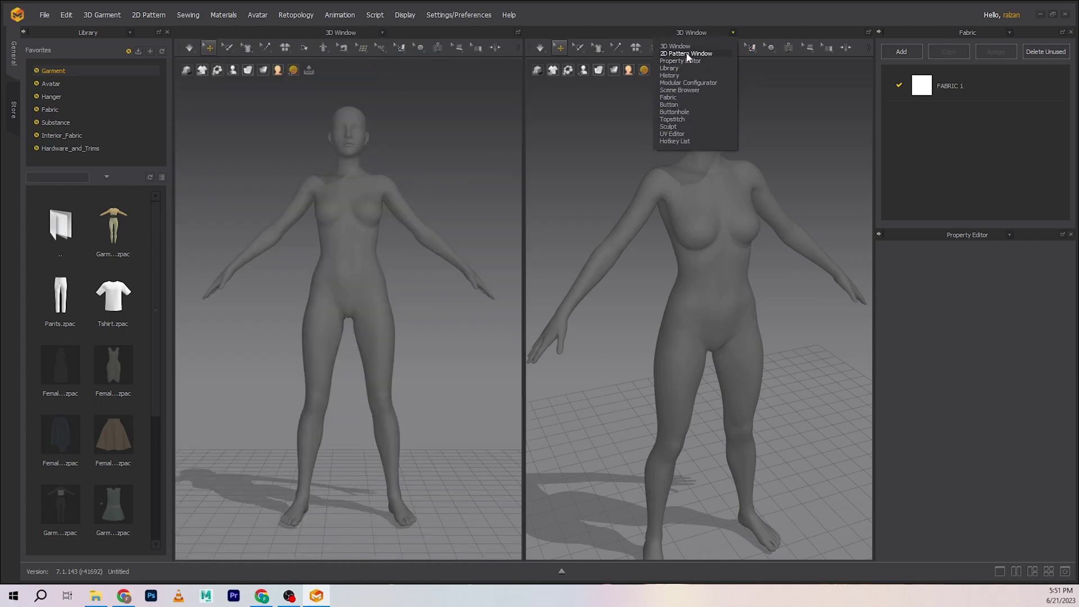
left_click(686, 53)
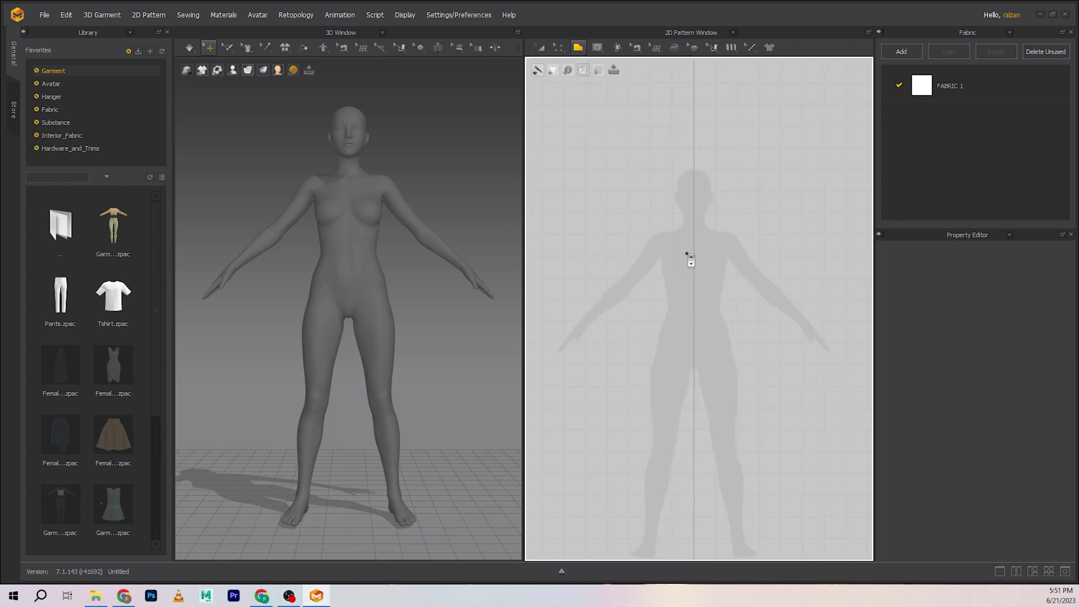
Step: Draw a closed half-dress polygon along the avatar's centre line, its edges from neck to waist about 9.5, 5.6, 21.8 and 16.6 cm long
scroll(722, 281, "up", 4)
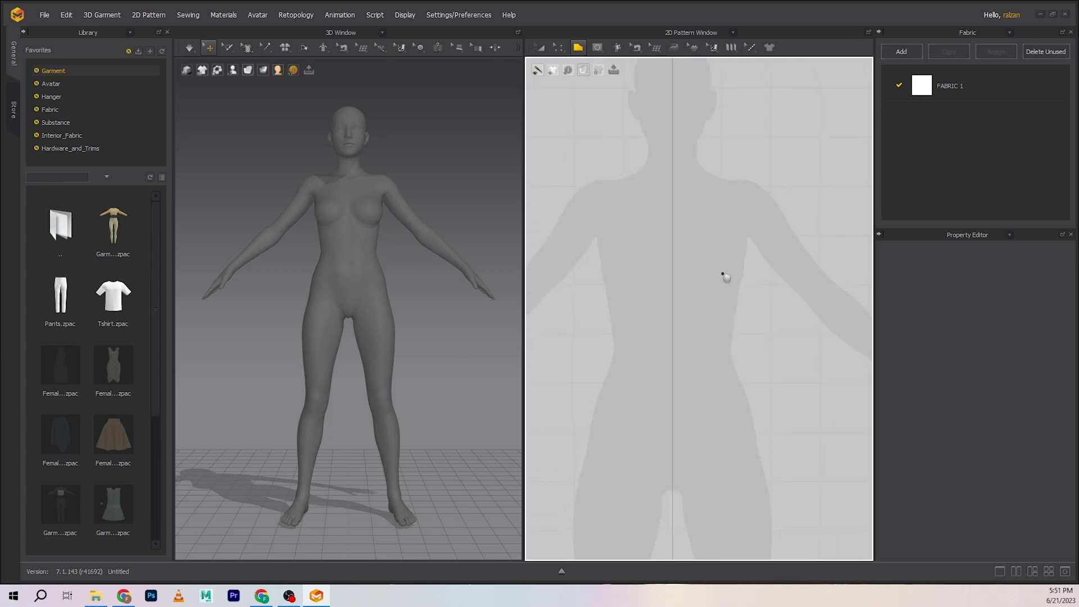
scroll(742, 291, "down", 3)
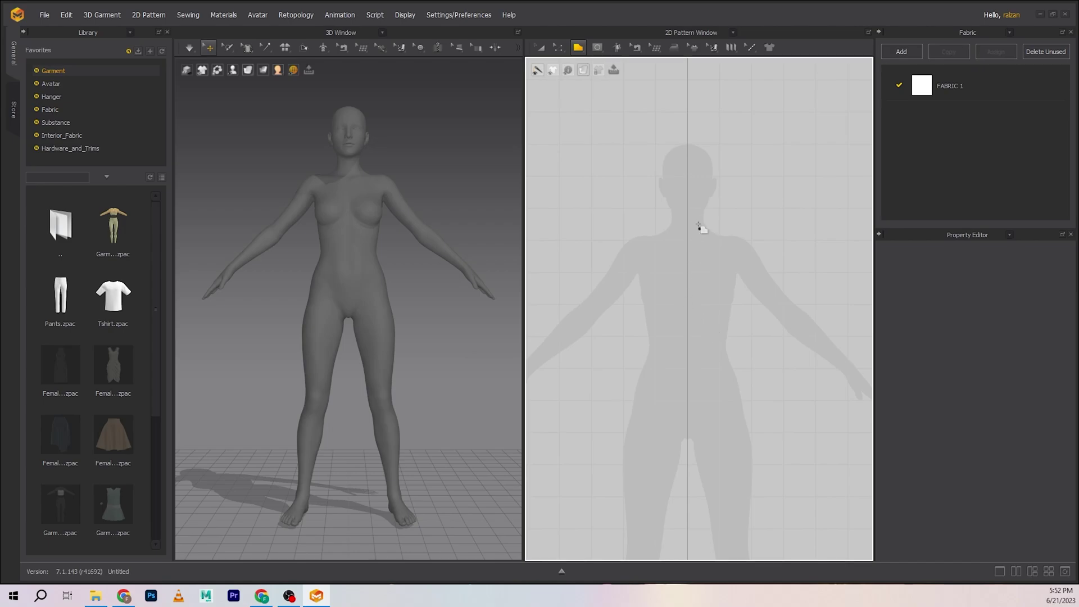
left_click(579, 47)
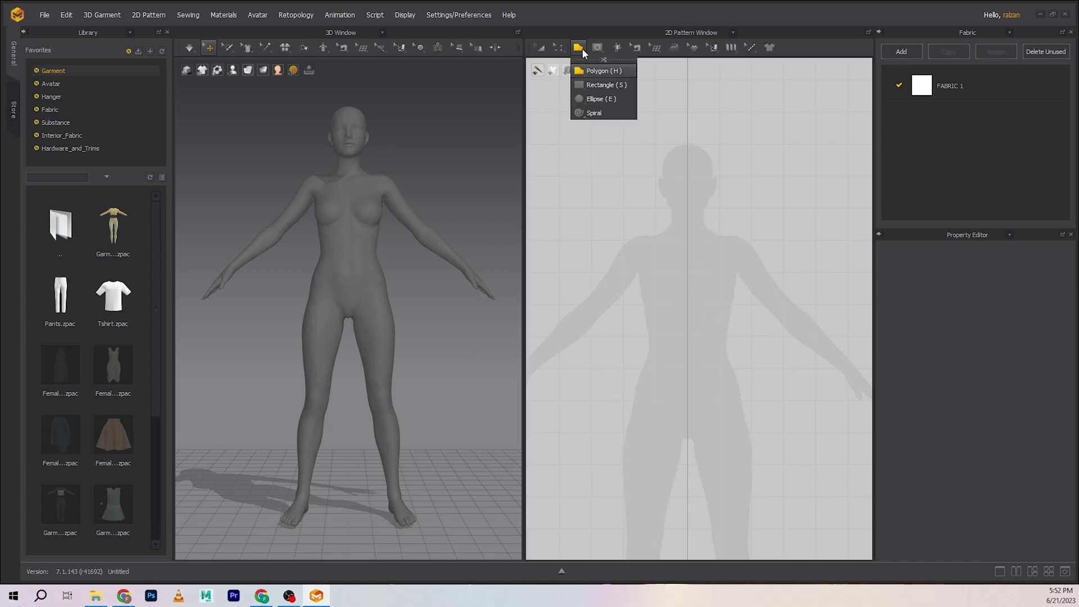
left_click(604, 71)
middle_click_drag(739, 241, 717, 241)
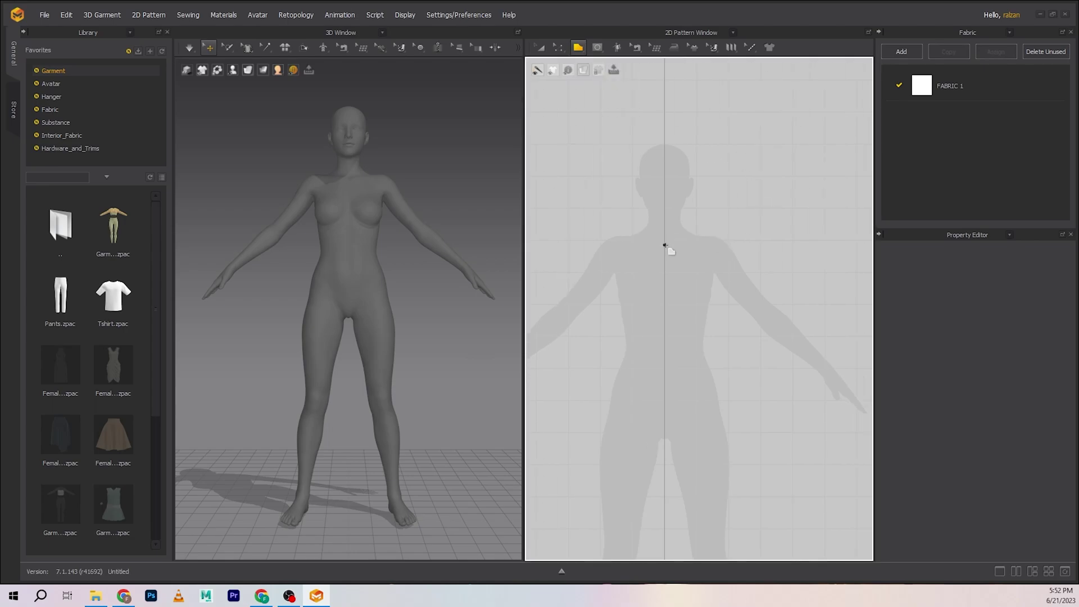
left_click(665, 245)
left_click(686, 224)
left_click(705, 224)
left_click(715, 294)
left_click(706, 345)
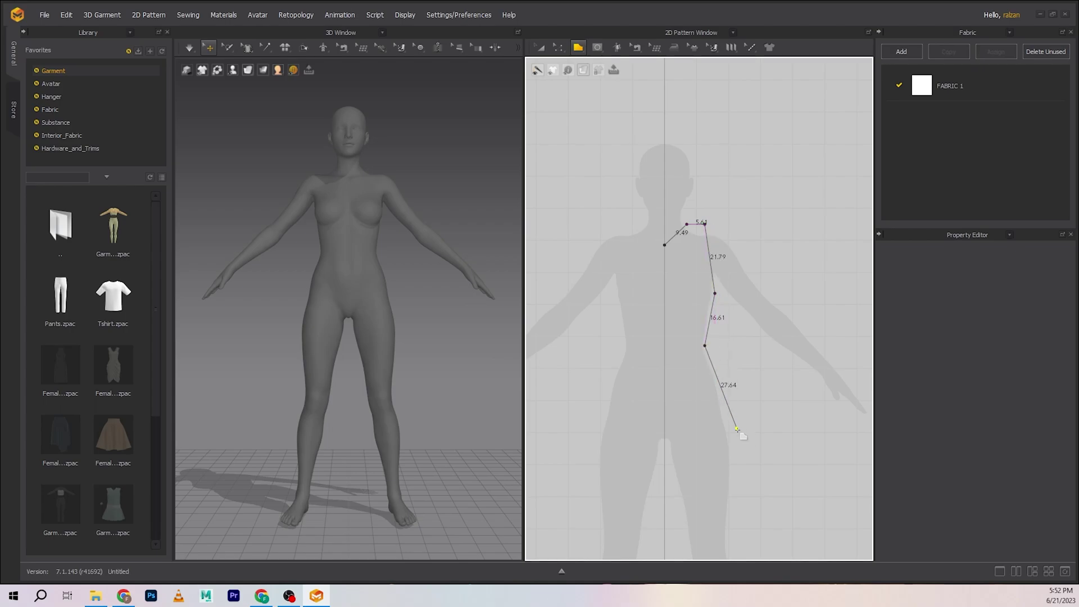
left_click(744, 478)
left_click(665, 478)
left_click(665, 246)
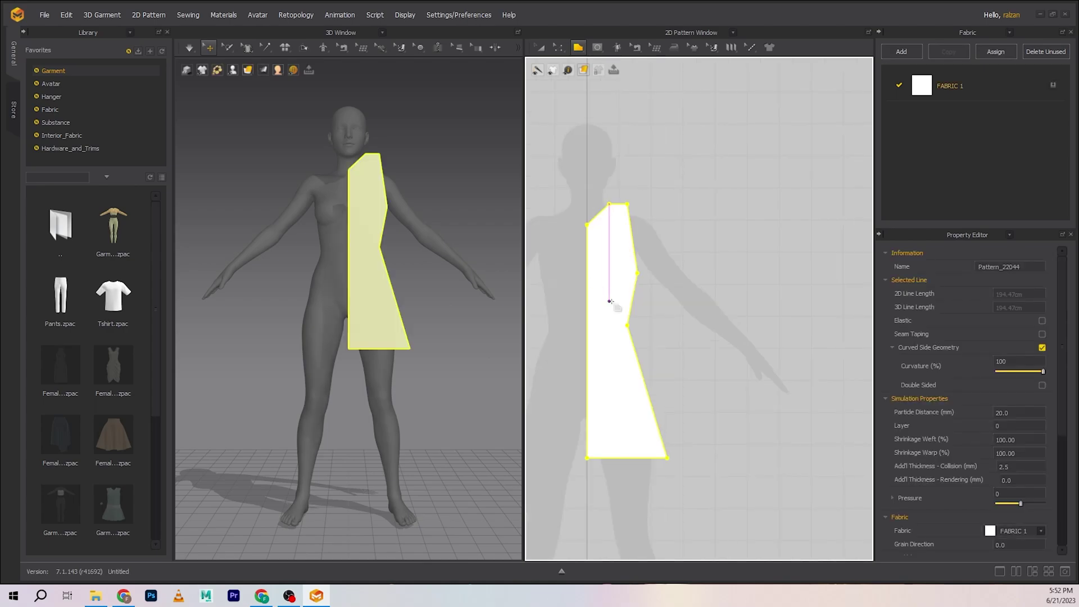
Step: Create a mirrored symmetric copy of the half-dress pattern and place it across the avatar's centre line, leaving a narrow gap
scroll(723, 317, "up", 3)
scroll(778, 306, "down", 4)
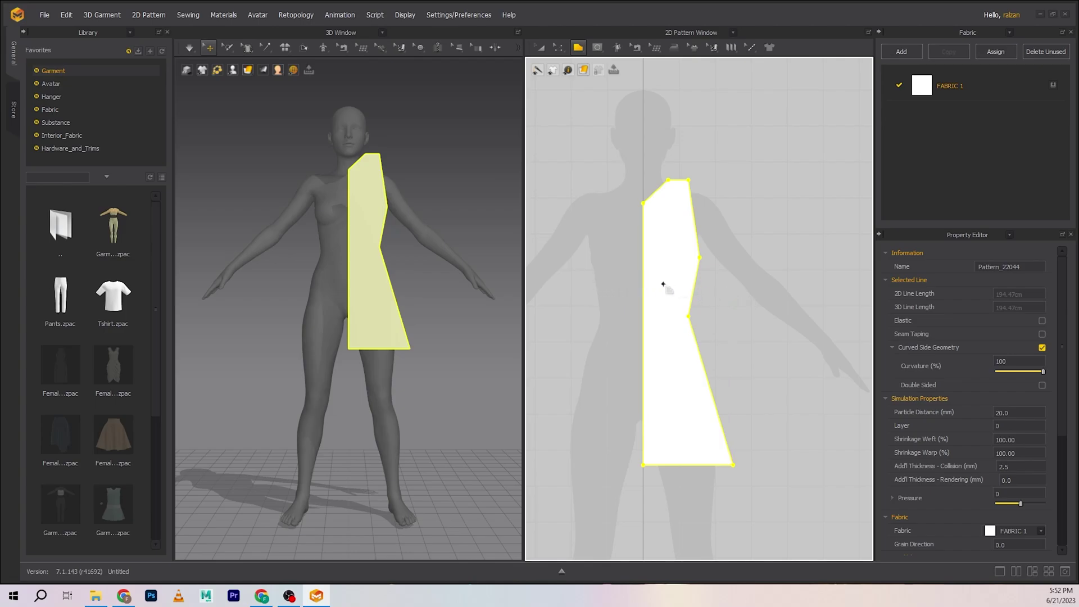
key("ctrl+d")
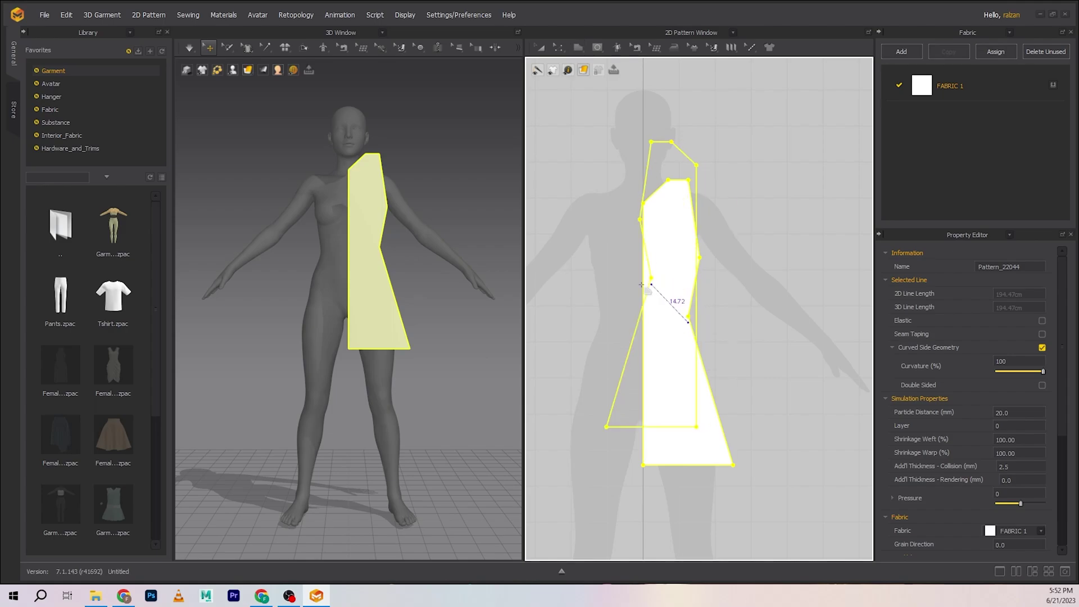
left_click(590, 326)
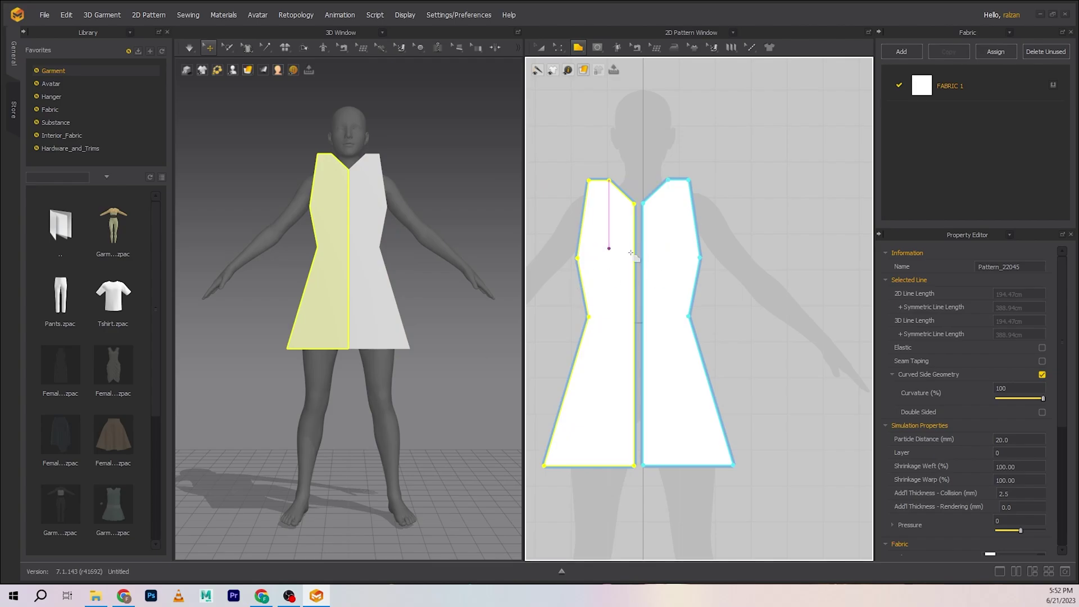
Step: Select both half-dress patterns and shift them together slightly sideways to centre them on the avatar silhouette
key("a")
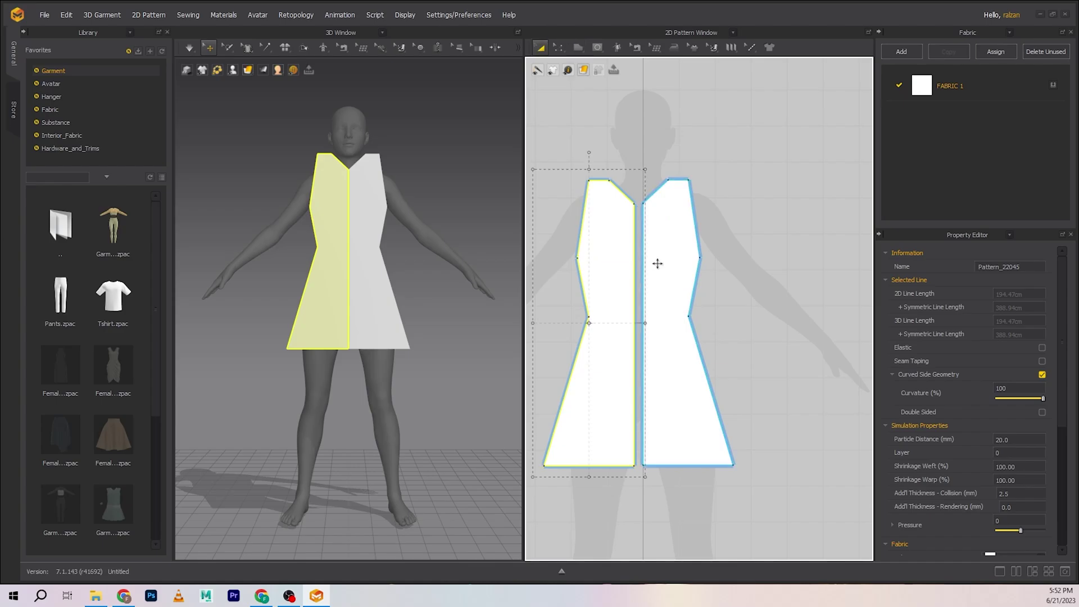
left_click(672, 269)
left_click(617, 267, "shift")
left_click_drag(666, 279, 673, 279)
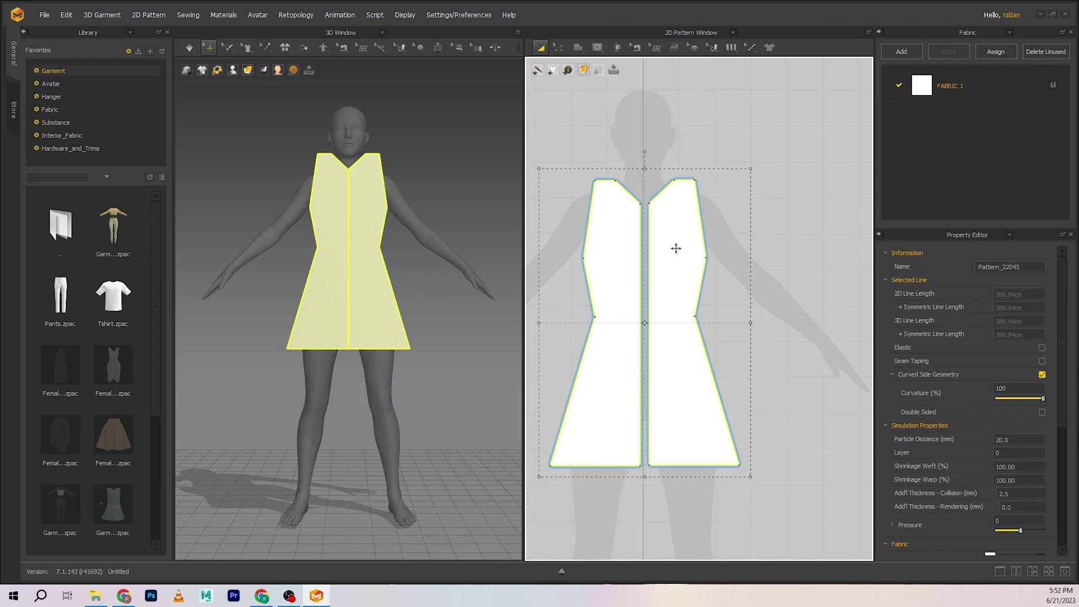
Step: Paste a copy of both front patterns about 73 cm beside the originals, level with them, for the back of the dress
scroll(705, 281, "down", 3)
right_click_drag(781, 311, 730, 313)
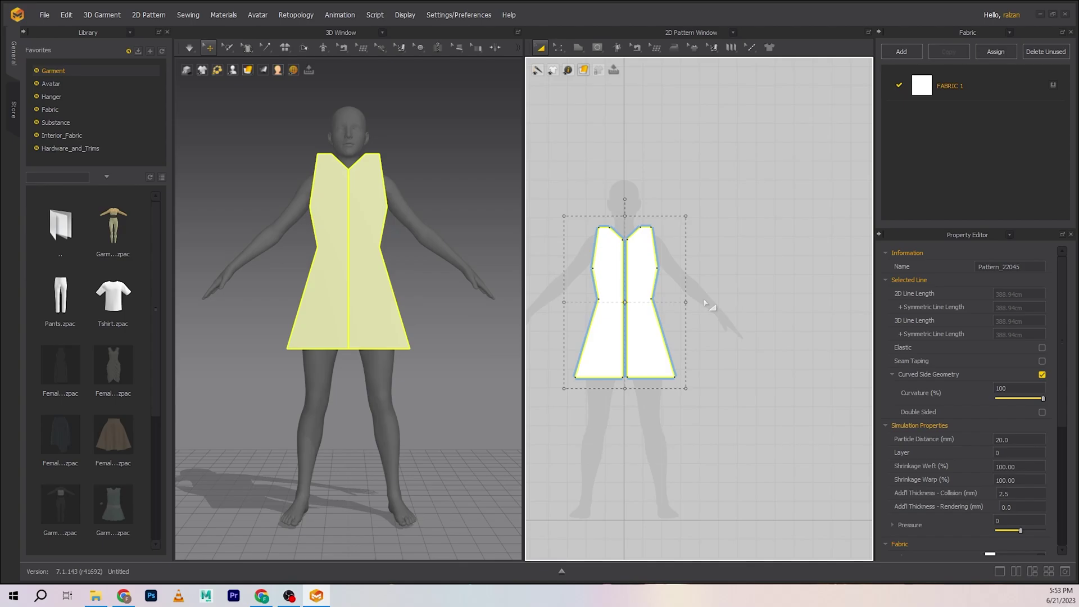
key("ctrl+v")
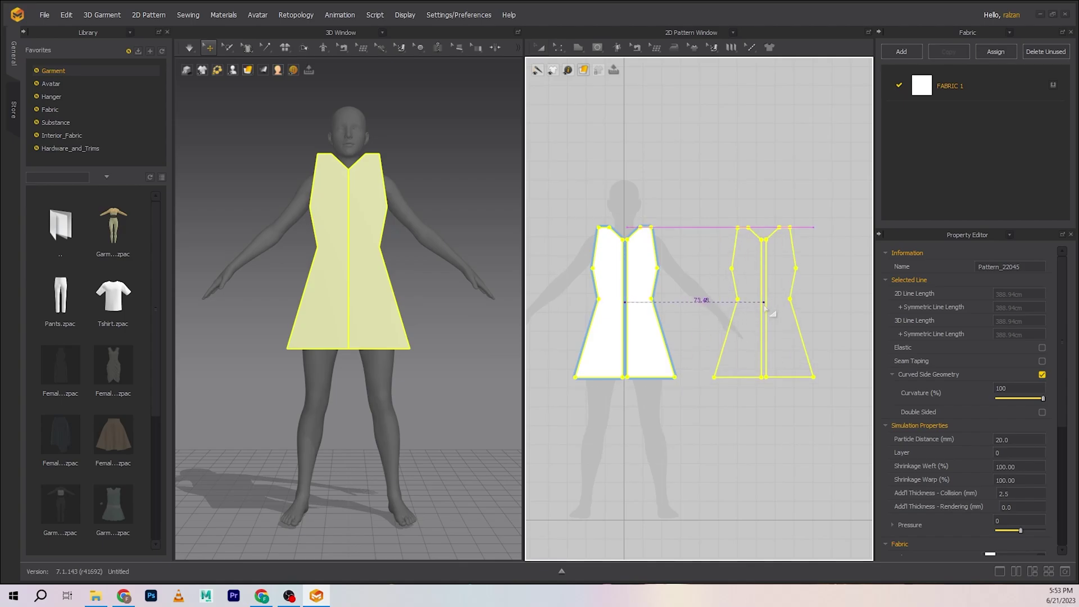
left_click(765, 303)
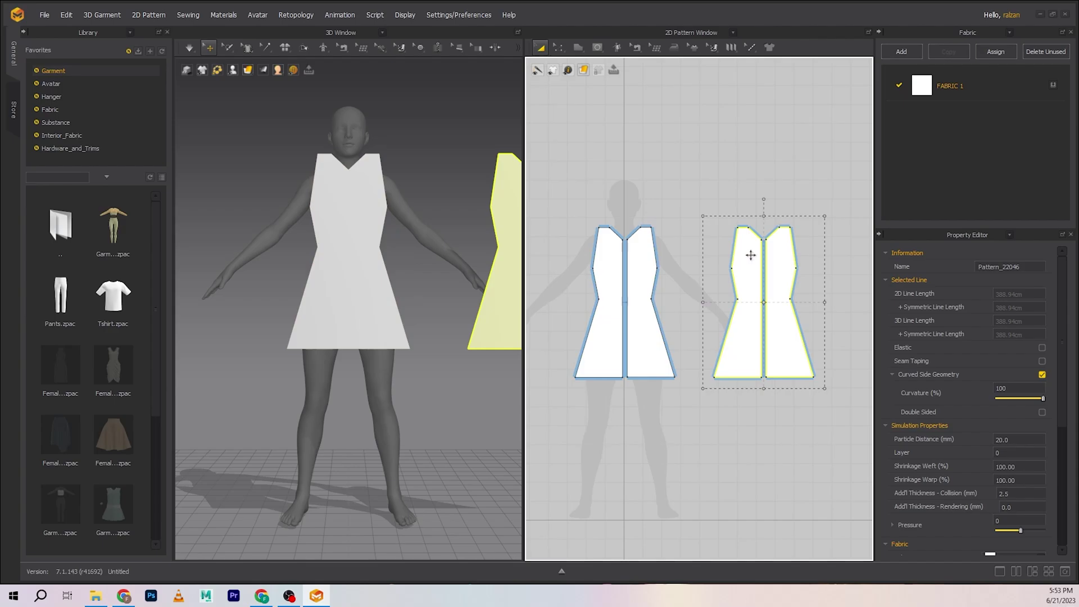
Step: Examine the original and copied pattern pairs in both windows, selecting one half of each pair to check its symmetric link
middle_click_drag(419, 388, 364, 399)
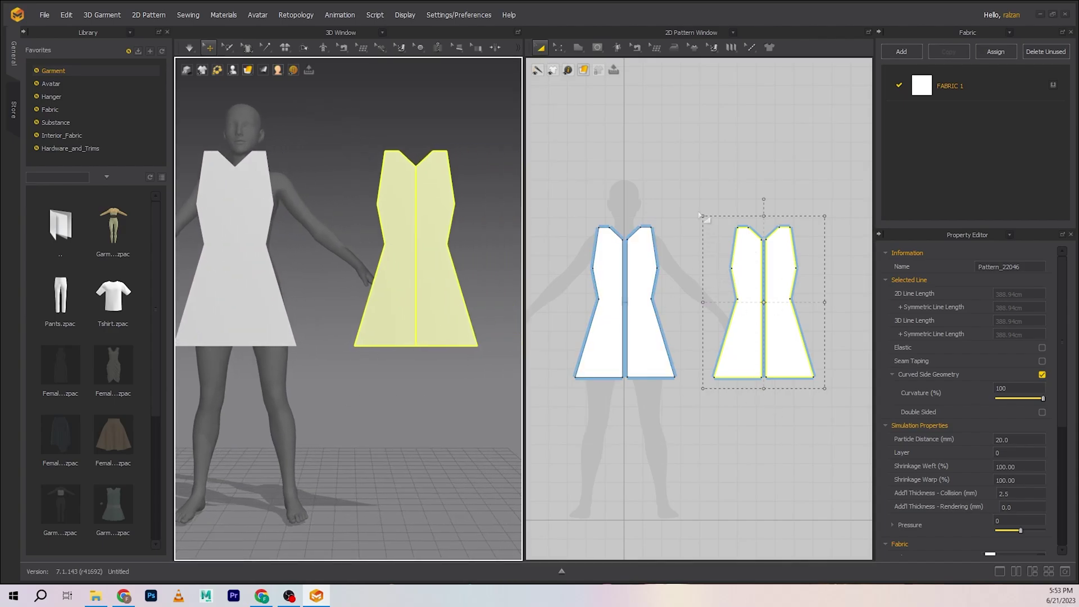
left_click(709, 229)
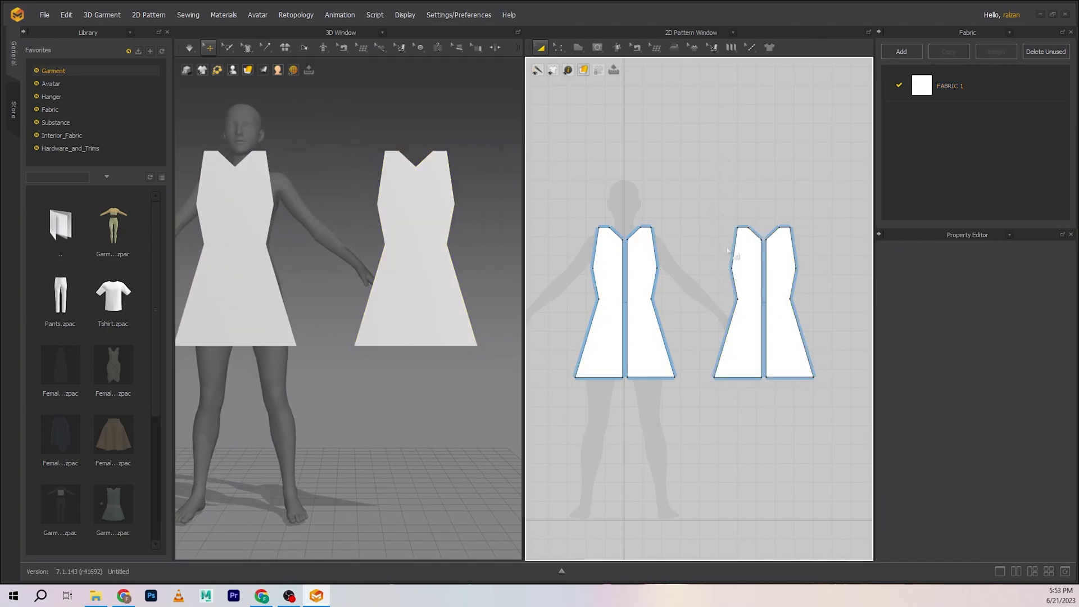
left_click(775, 265)
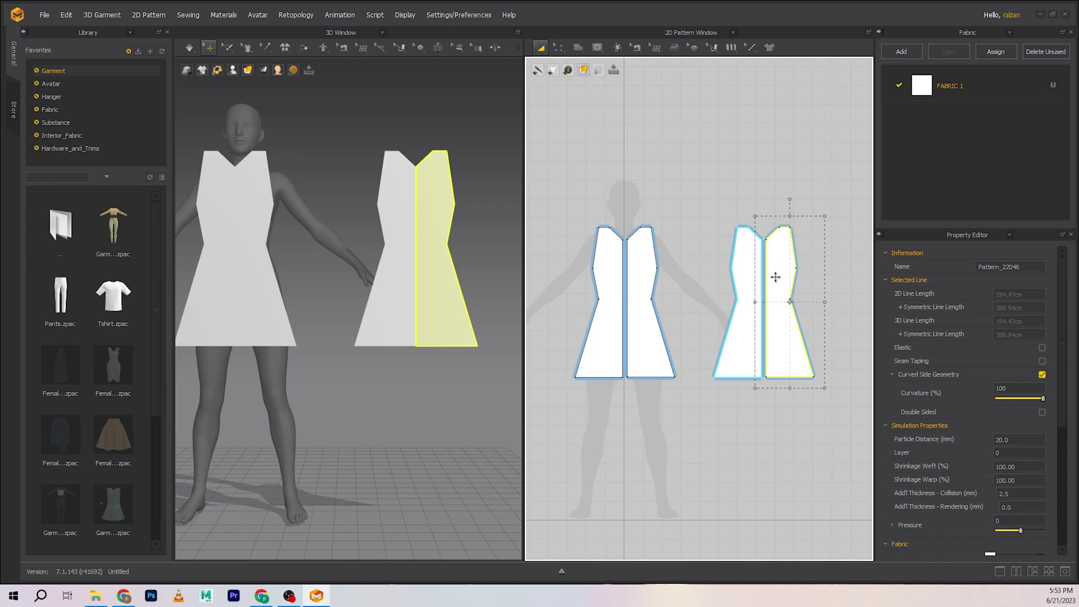
left_click(717, 220)
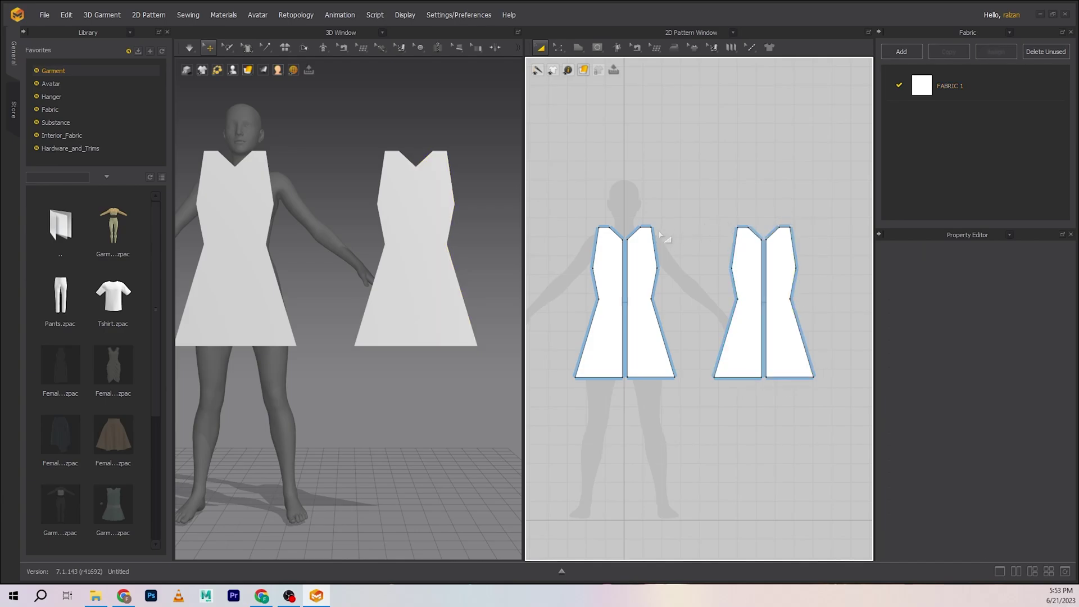
middle_click_drag(661, 235, 733, 242)
middle_click(386, 325)
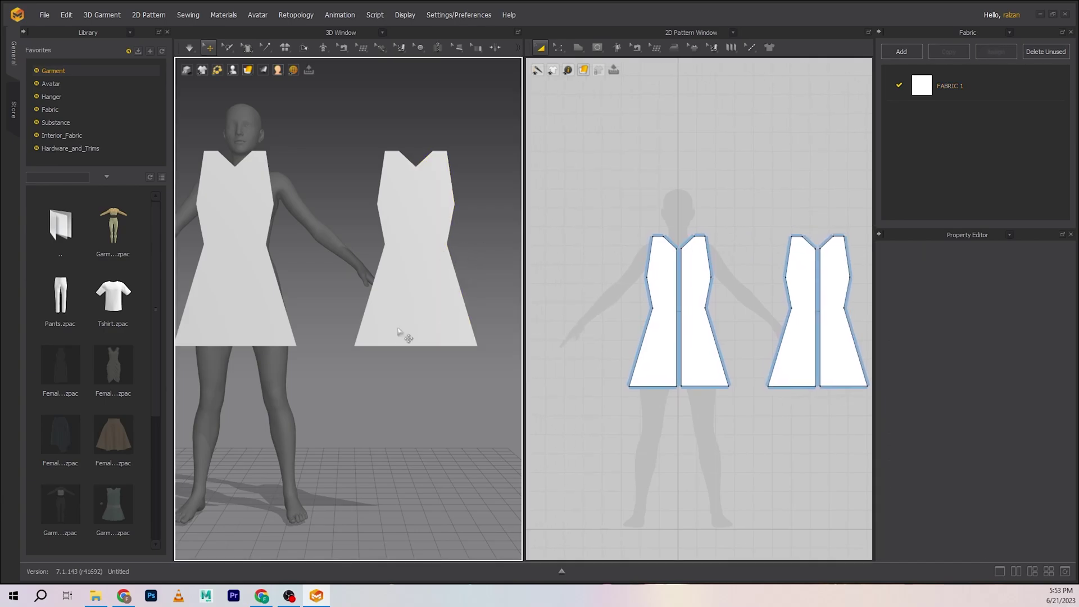
left_click(663, 273)
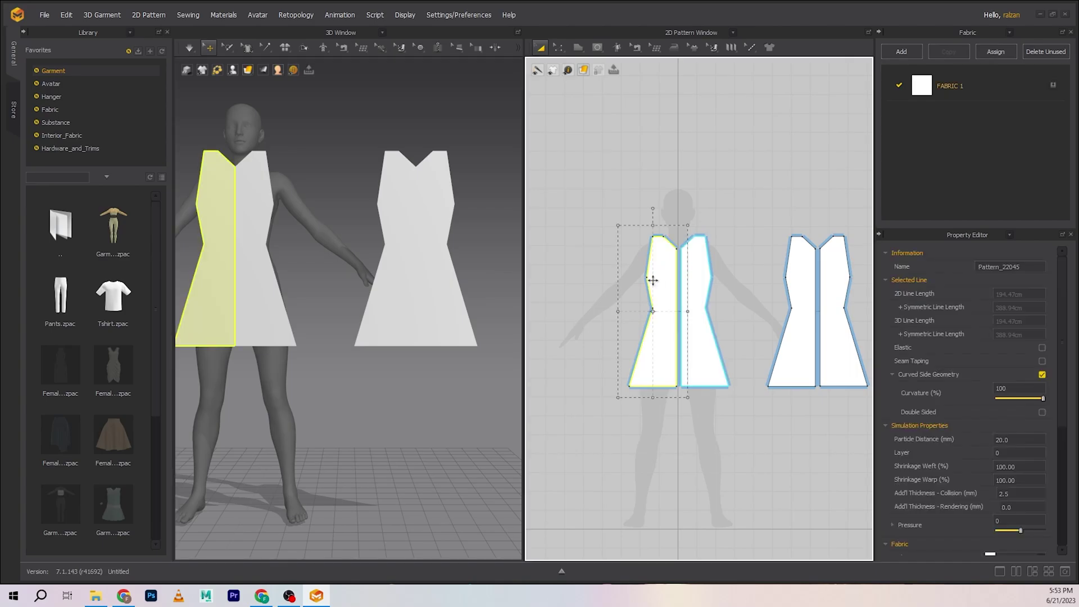
Step: Compare the front and back pairs by selecting single halves in the 2D and 3D windows, and clear the selection
left_click(704, 273)
left_click(834, 273)
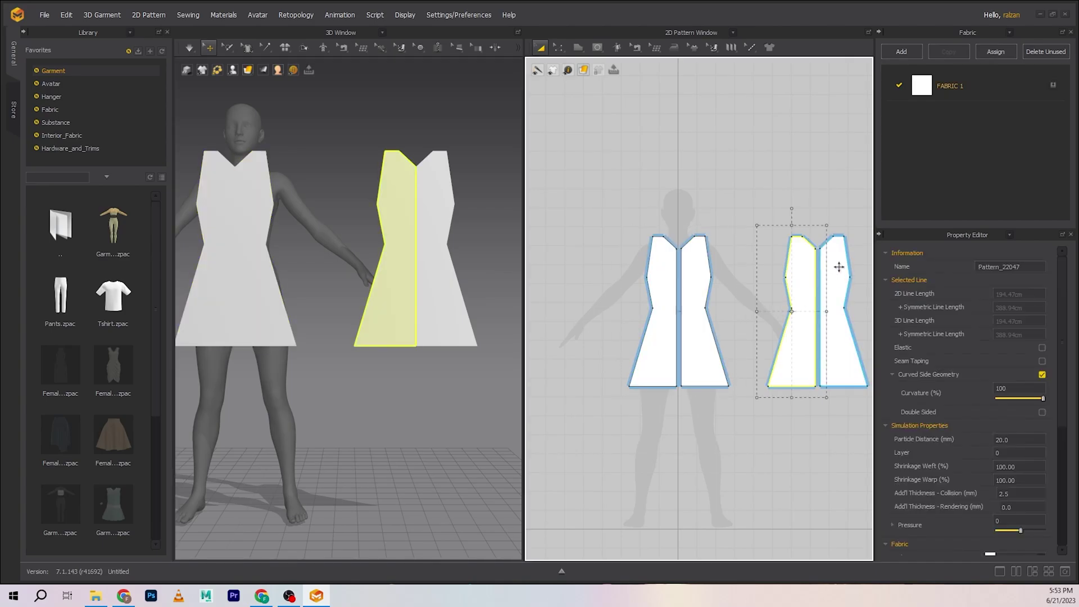
left_click(395, 198)
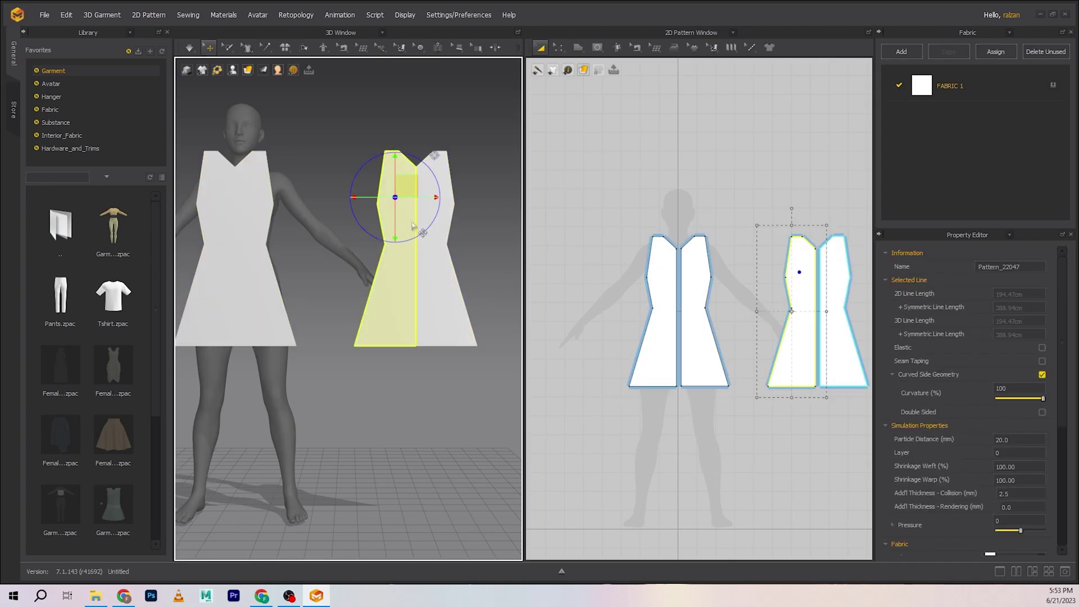
left_click(428, 237)
left_click(400, 366)
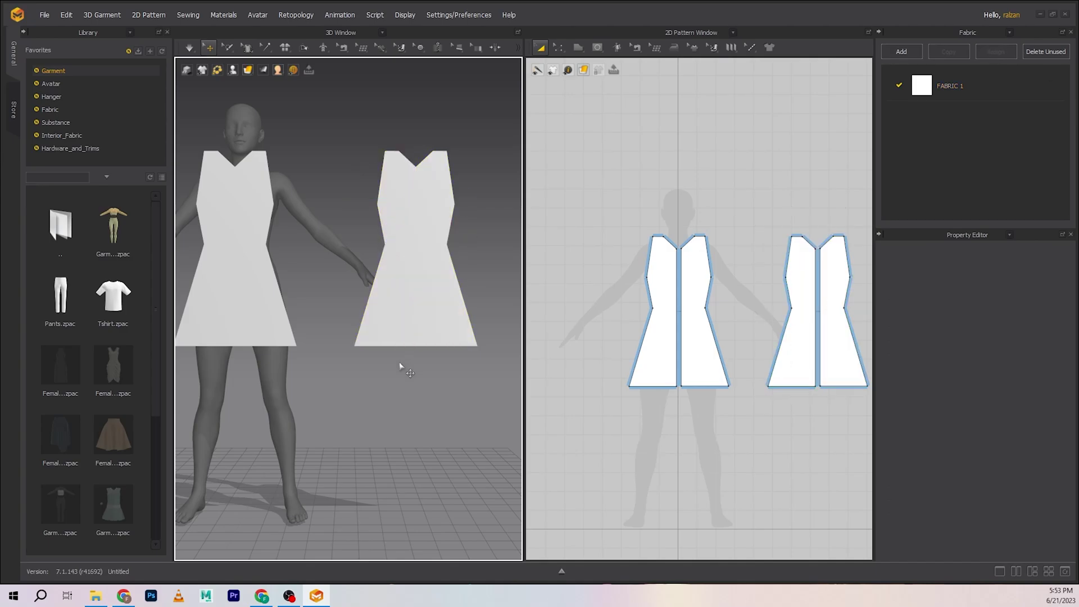
Step: Select both halves of the copied back pattern in the 3D window, flip them horizontally, and check them from the avatar's side before deselecting
left_click(411, 313)
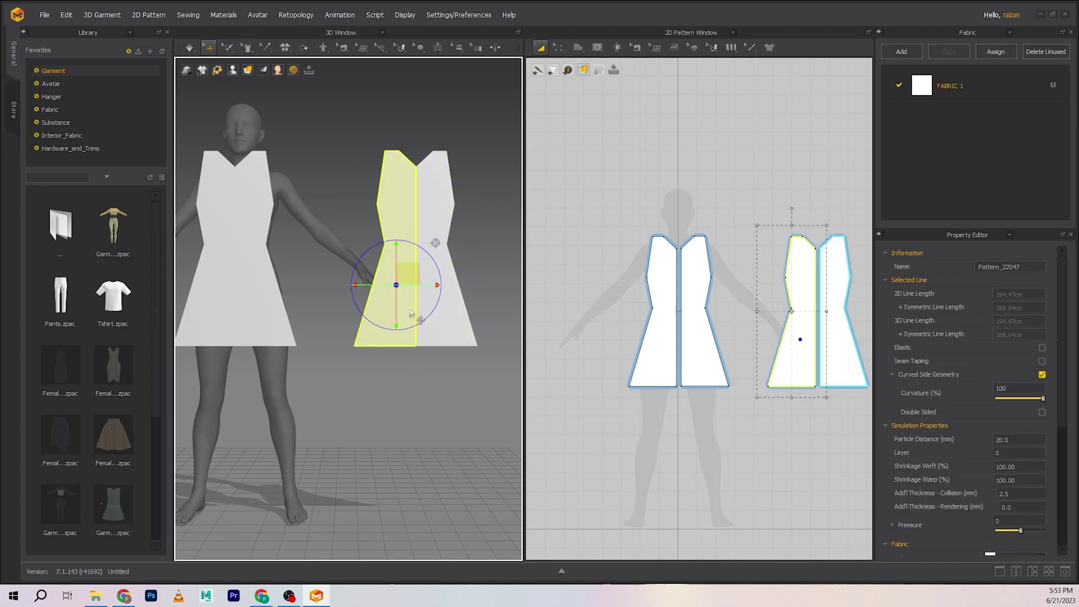
left_click(449, 326, "shift")
right_click_drag(406, 369, 406, 426)
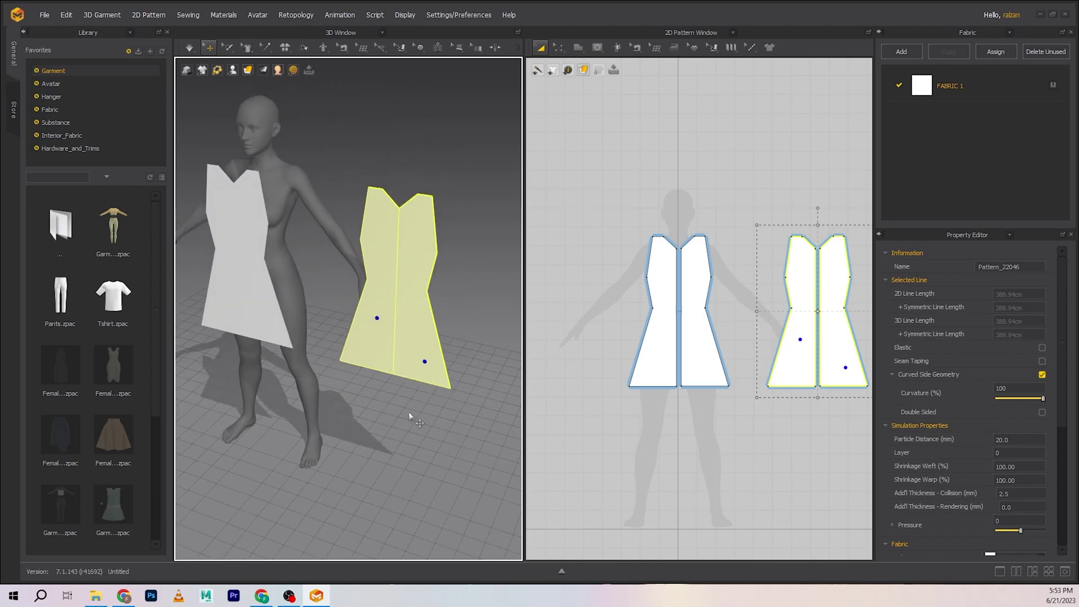
right_click(457, 248)
left_click(444, 255)
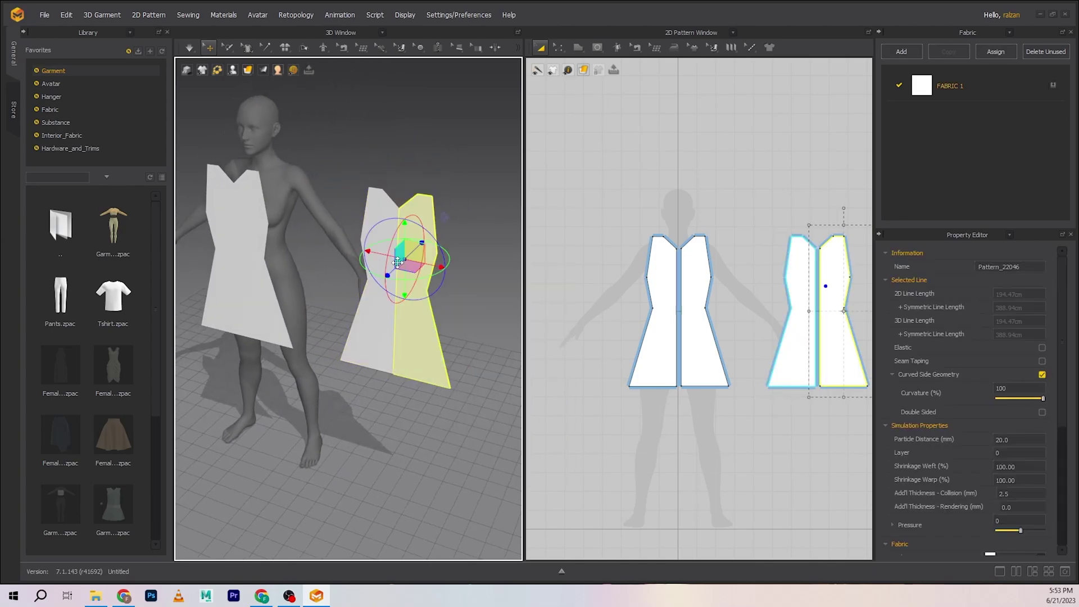
left_click(382, 209, "shift")
right_click(409, 230)
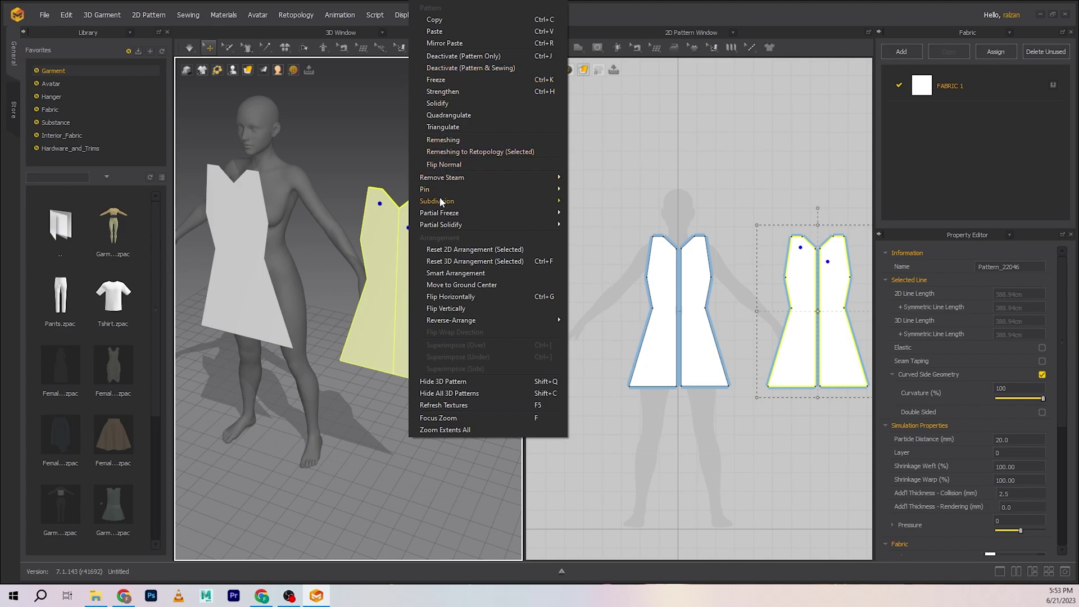
mouse_move(440, 198)
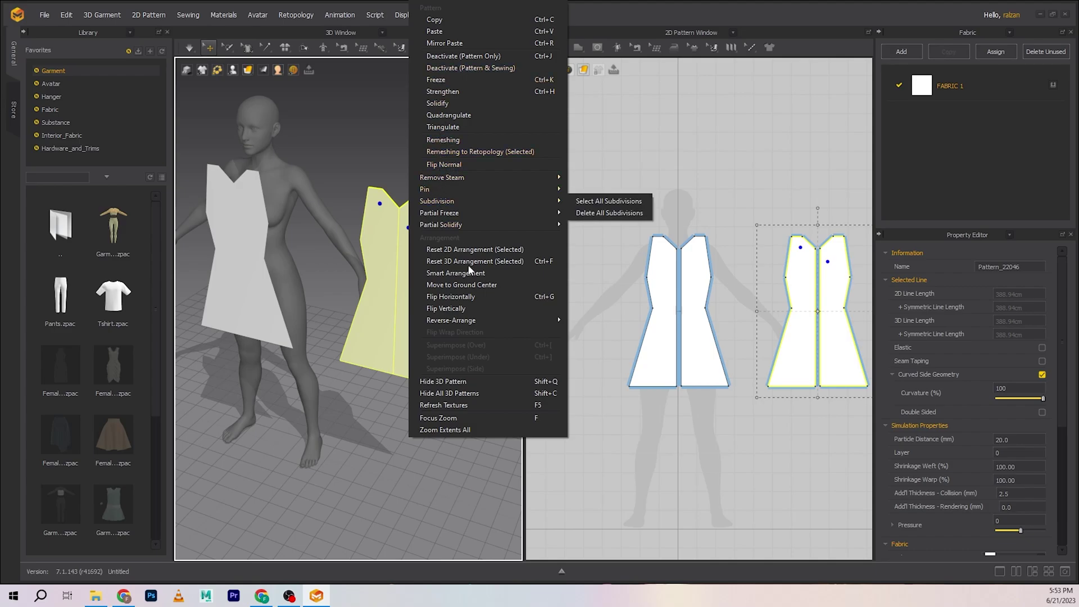
left_click(462, 297)
right_click_drag(473, 318, 353, 359)
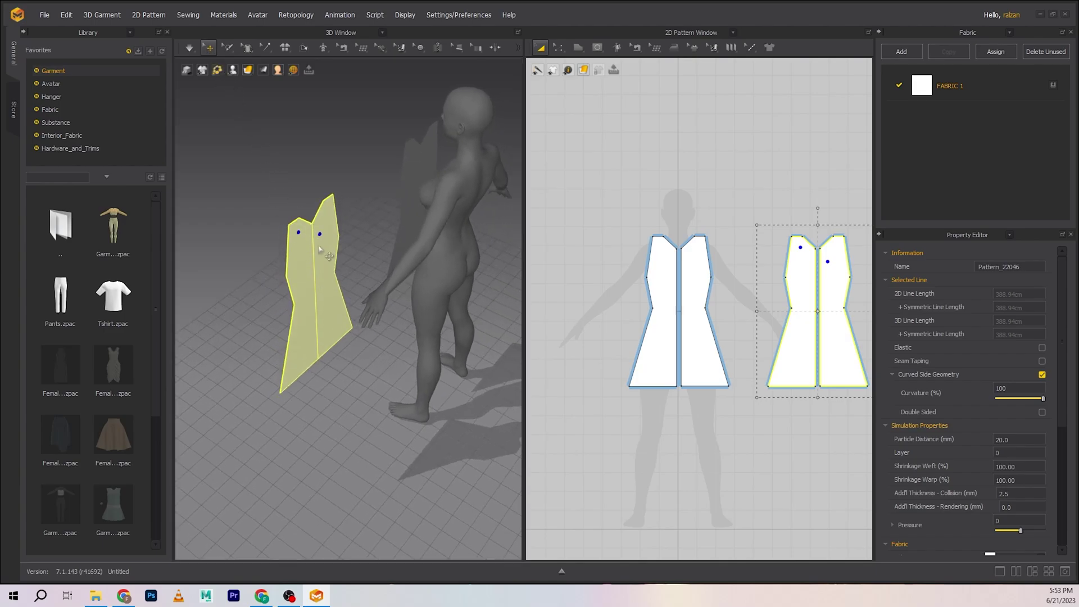
right_click_drag(320, 248, 353, 331)
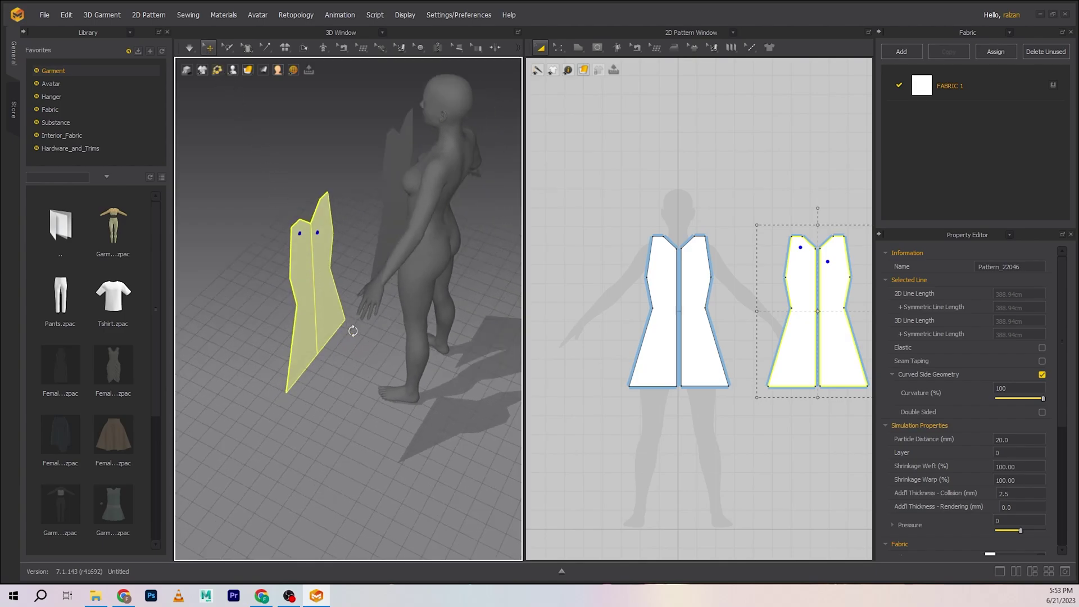
left_click(758, 235)
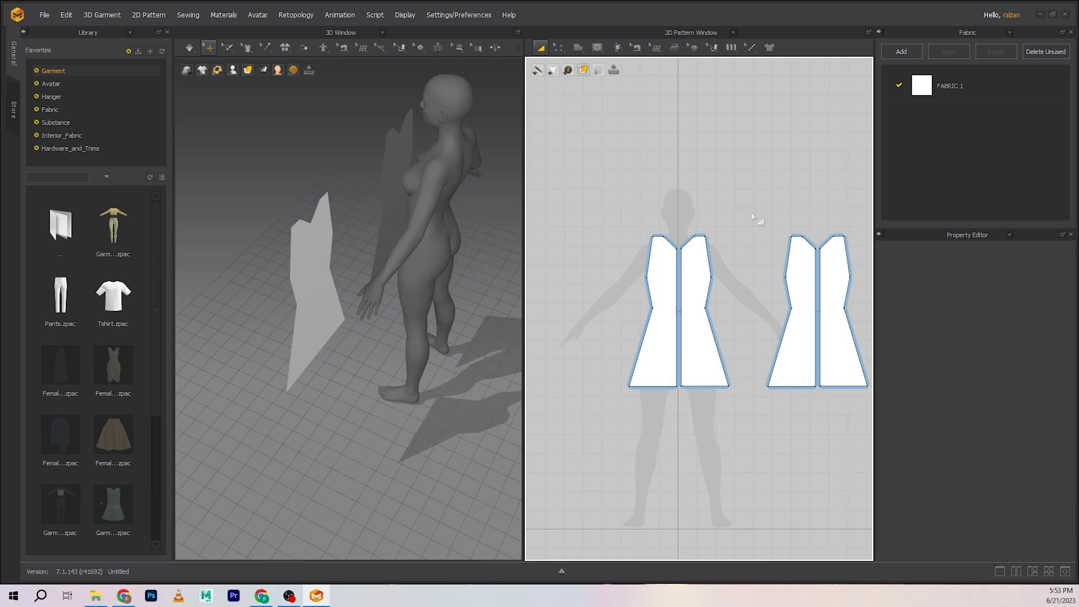
Step: Select both back halves in the 3D window and move them together to a position behind the avatar
left_click(336, 279)
left_click(292, 233, "shift")
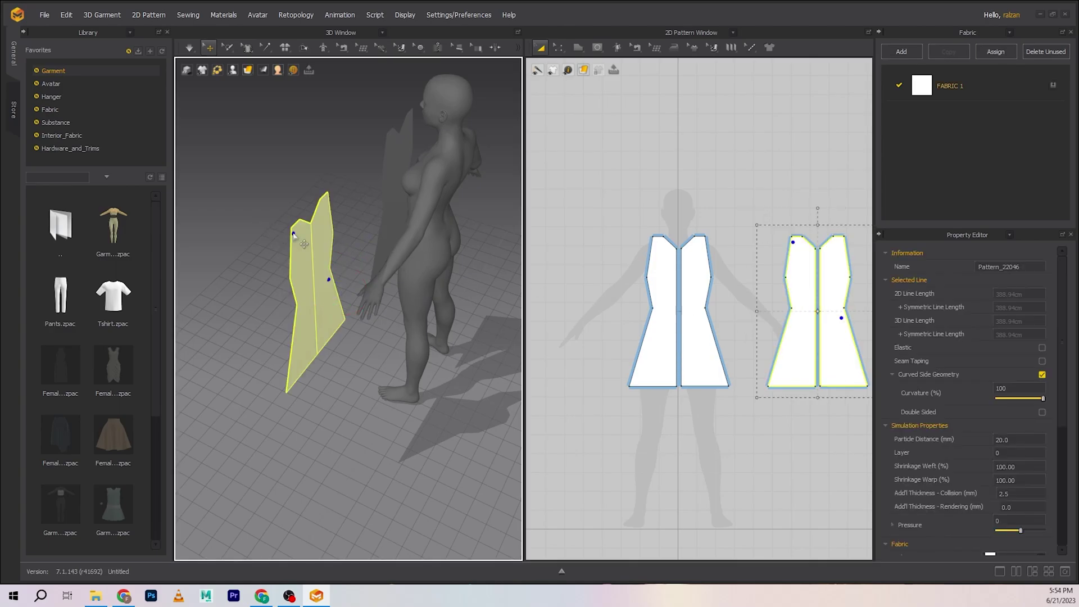
left_click(265, 191)
left_click(307, 249)
left_click(332, 320)
left_click(322, 306)
mouse_move(228, 50)
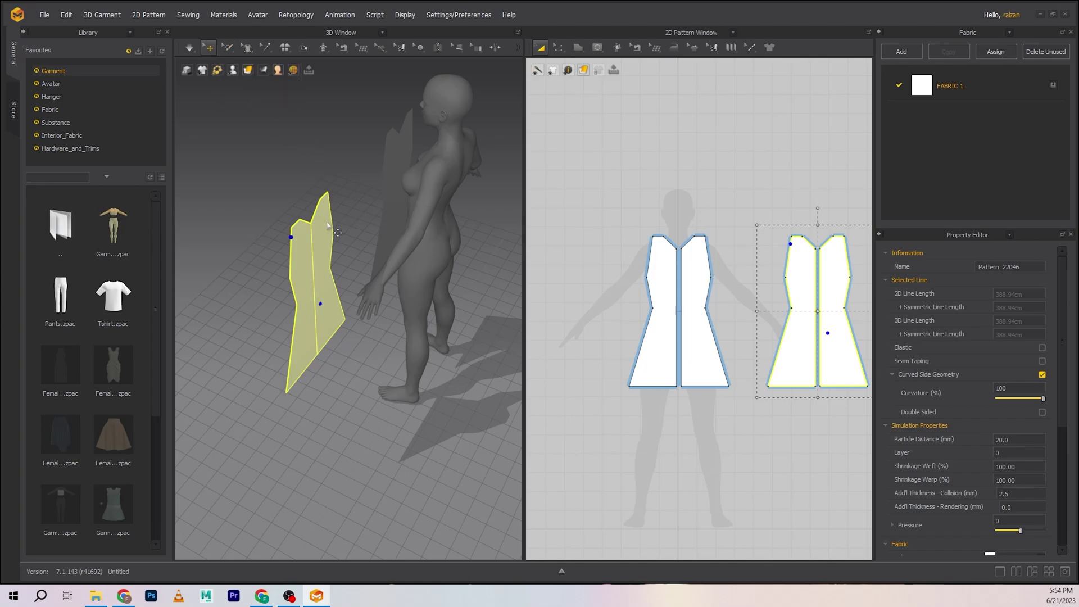
right_click_drag(346, 335, 353, 355)
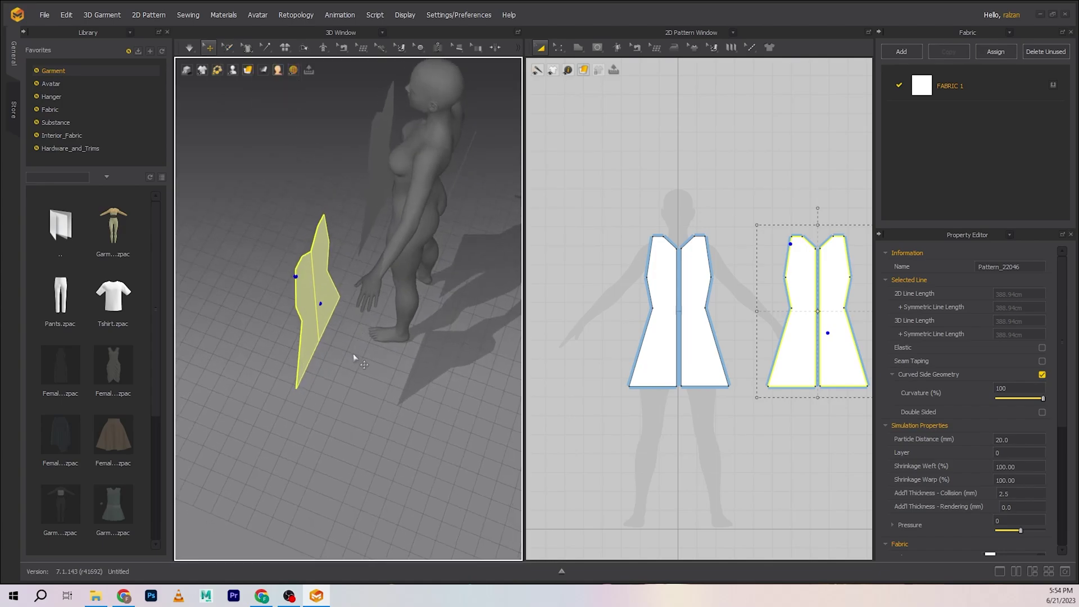
left_click(315, 286)
right_click_drag(402, 347, 280, 304)
left_click_drag(280, 302, 421, 178)
Step: Examine the placement of the front and back patterns around the avatar from several angles and in the 2D layout
right_click_drag(400, 294, 376, 274)
middle_click_drag(376, 275, 287, 298)
right_click_drag(429, 315, 386, 326)
middle_click_drag(395, 332, 395, 256)
right_click_drag(400, 332, 489, 395)
scroll(400, 382, "up", 1)
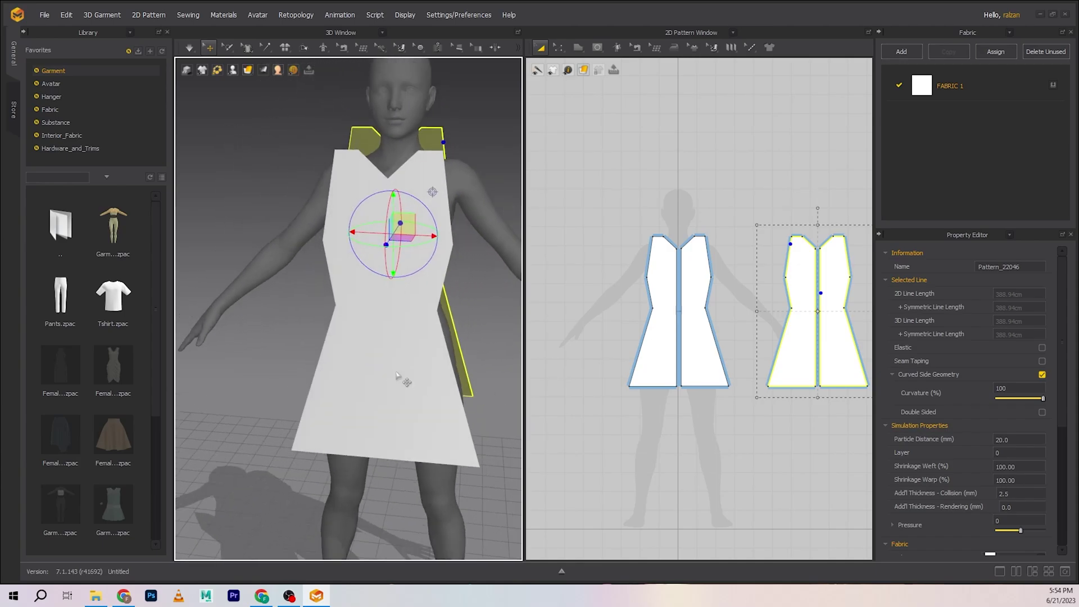
middle_click_drag(400, 383, 372, 384)
middle_click_drag(684, 355, 572, 359)
scroll(592, 359, "down", 3)
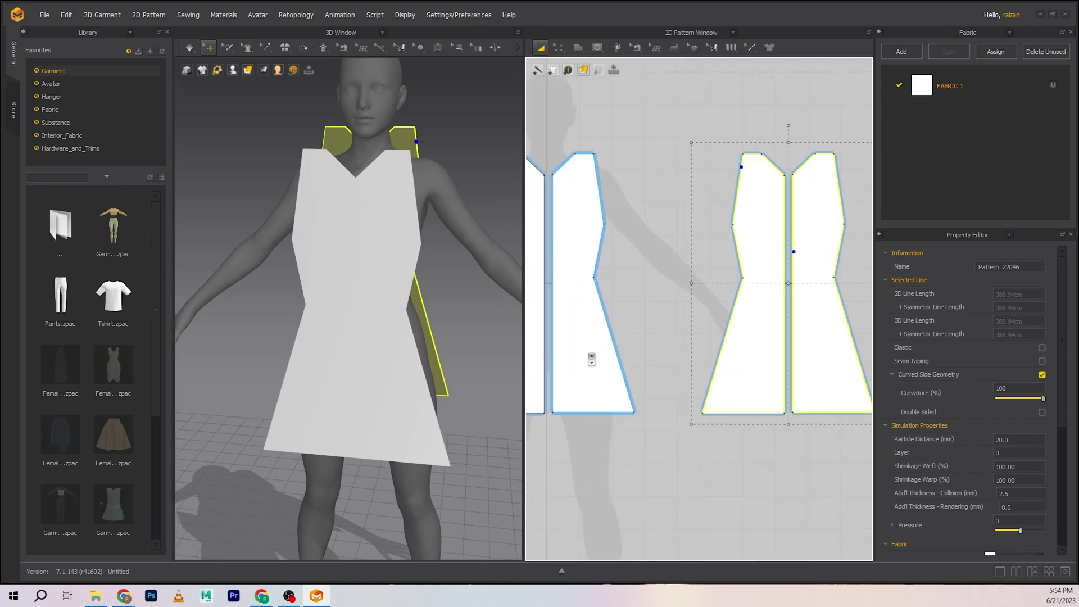
middle_click_drag(633, 340, 681, 338)
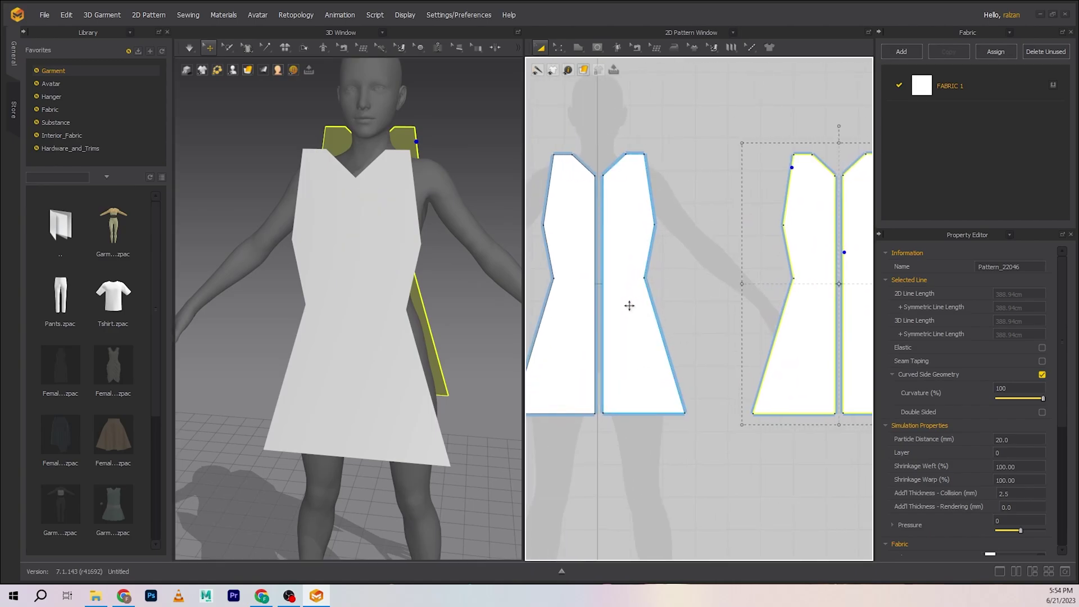
right_click_drag(409, 268, 407, 278)
scroll(457, 297, "up", 1)
right_click_drag(458, 304, 435, 349)
right_click_drag(358, 478, 450, 504)
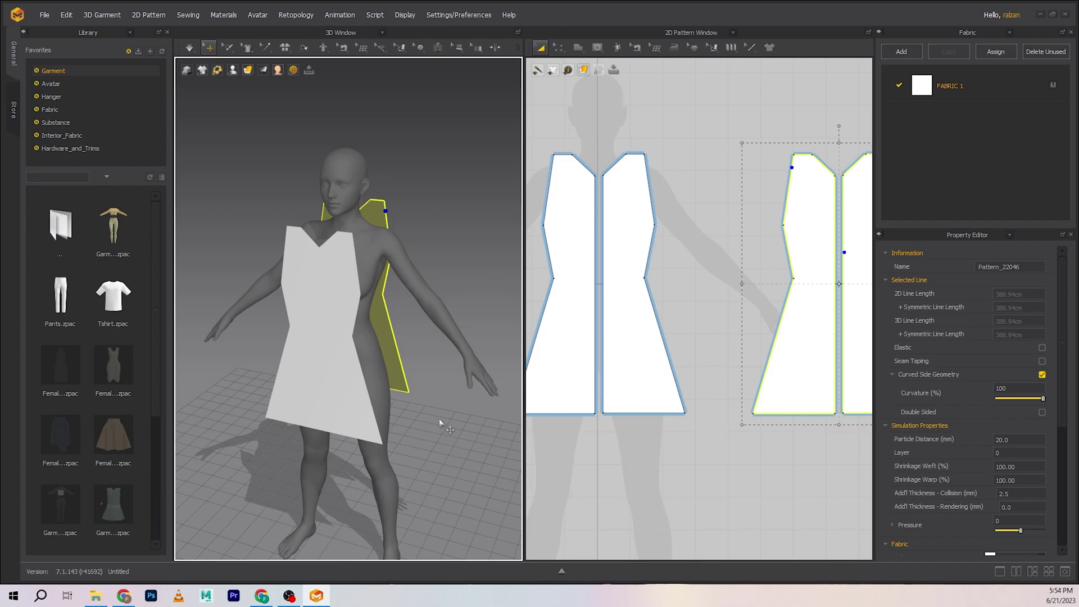
middle_click_drag(403, 386, 439, 281)
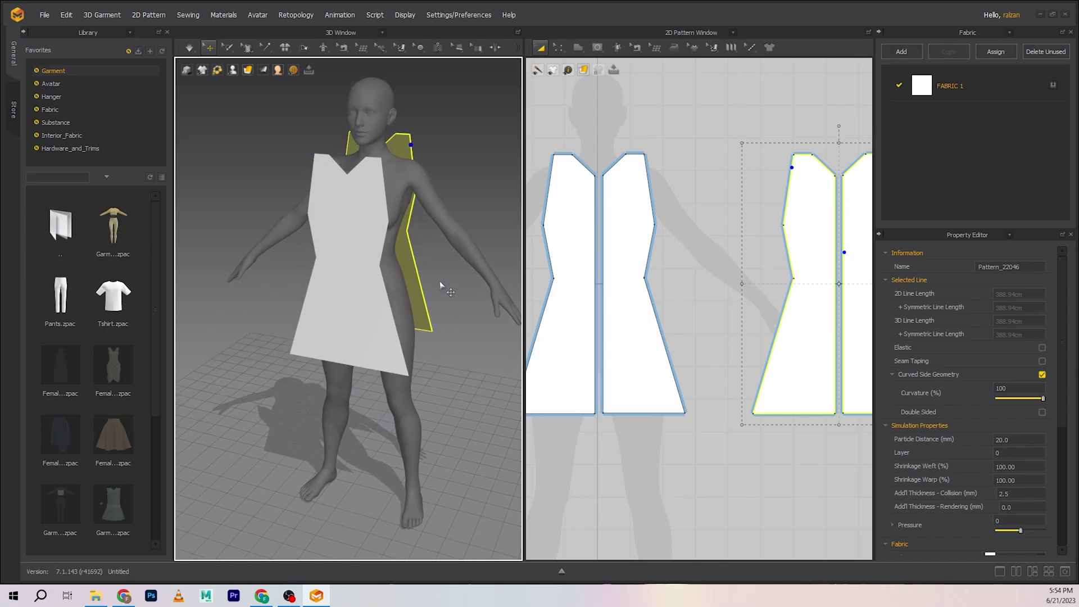
Step: Run the simulation on the unsewn patterns and undo the resulting drop
scroll(437, 298, "down", 2)
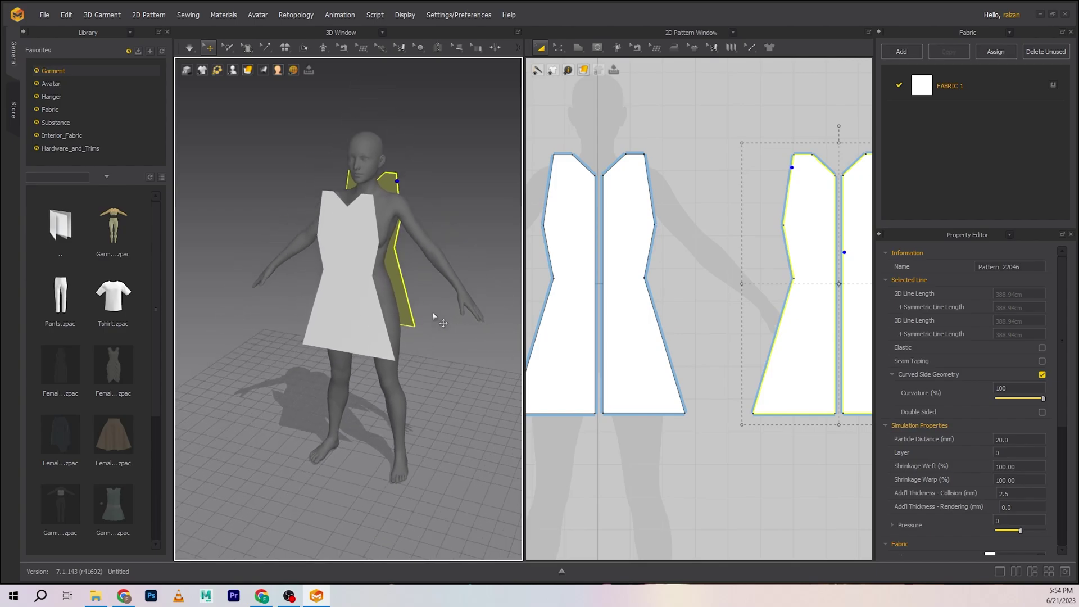
key("space")
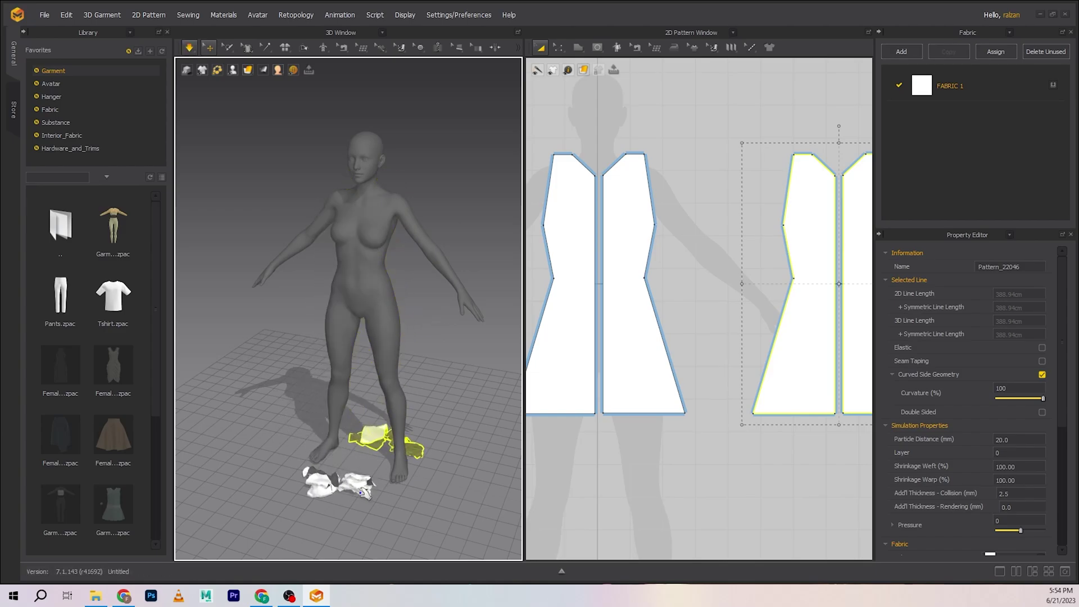
key("ctrl+z")
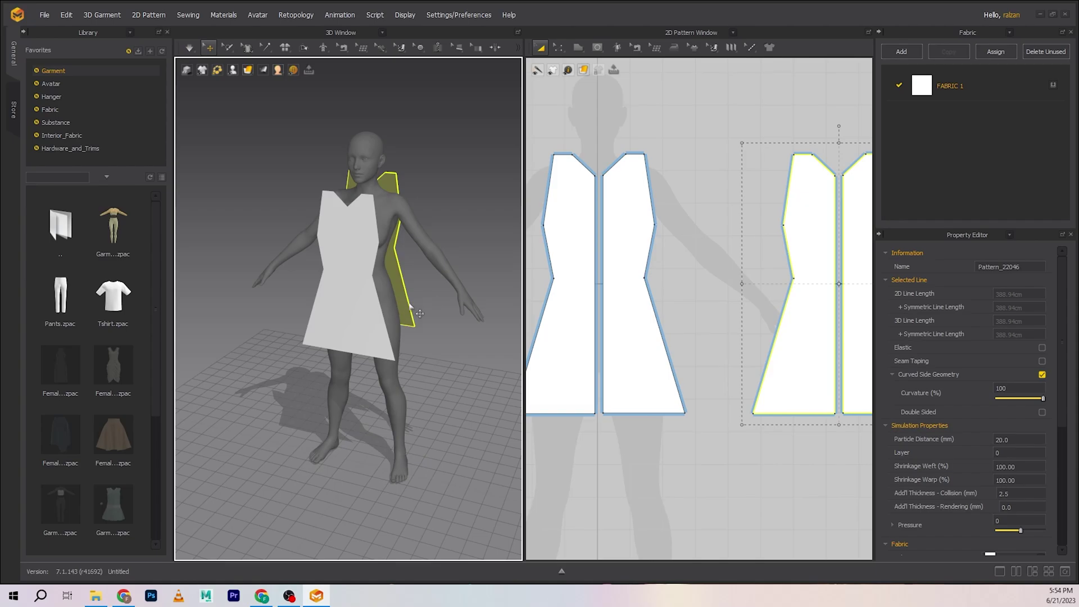
Step: Sew the front pattern's side edge from waist to hem to the matching back edge with the Segment Sewing tool
right_click_drag(420, 314, 450, 343)
scroll(450, 362, "up", 2)
right_click_drag(450, 377, 384, 384)
scroll(423, 395, "up", 2)
right_click_drag(417, 417, 418, 396)
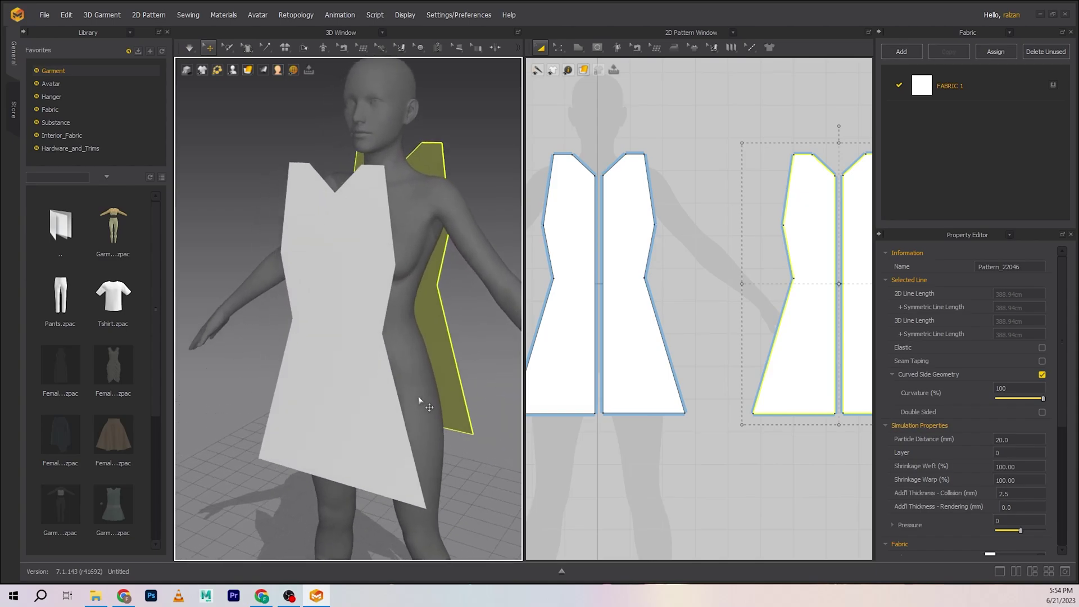
key("z")
left_click(383, 344)
right_click_drag(380, 344, 346, 340)
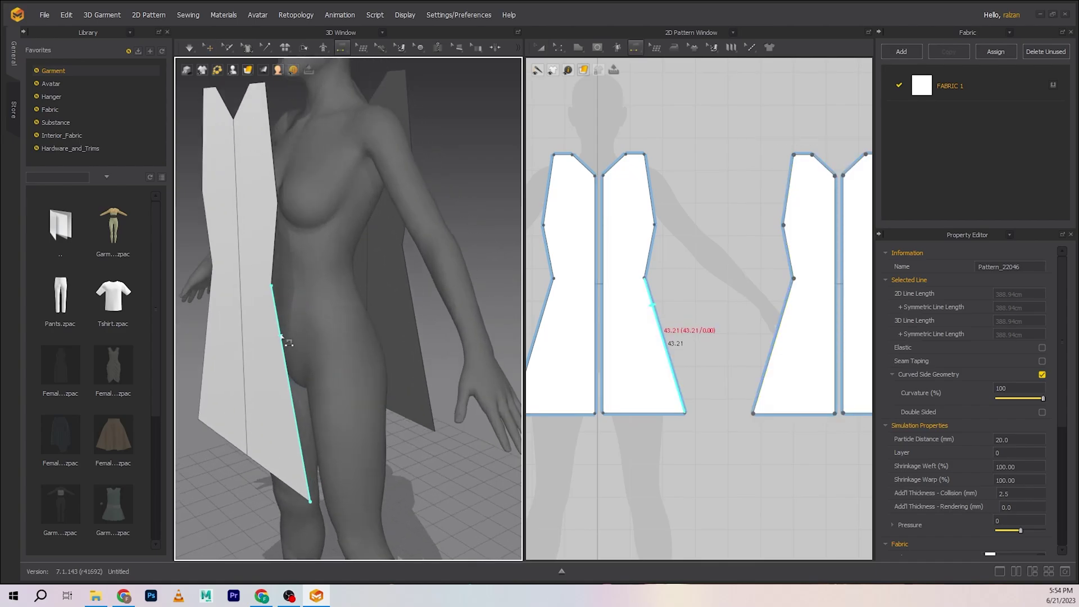
left_click(650, 190)
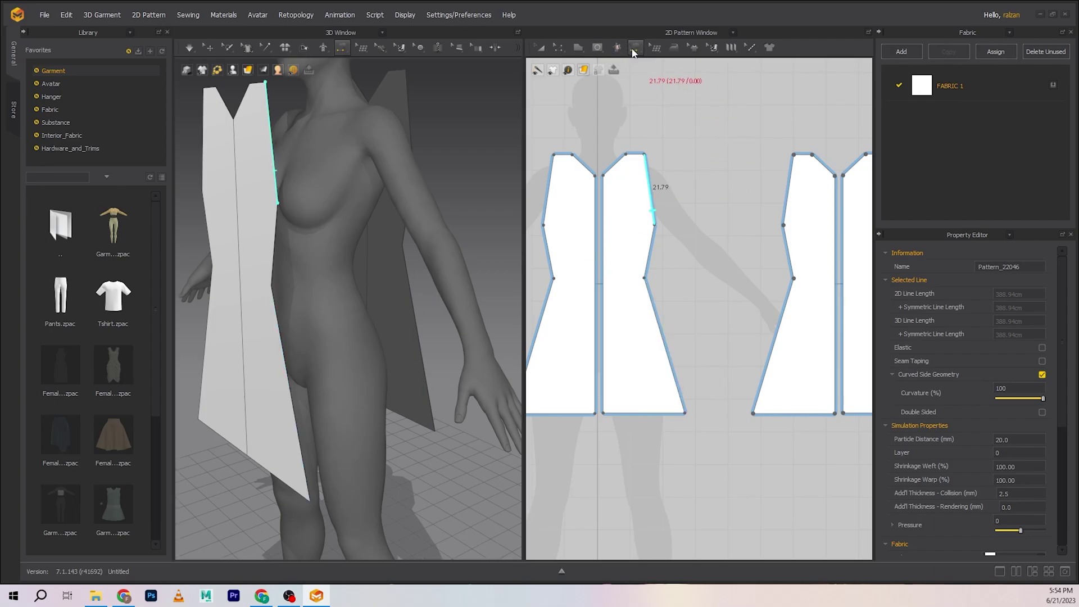
left_click(637, 49)
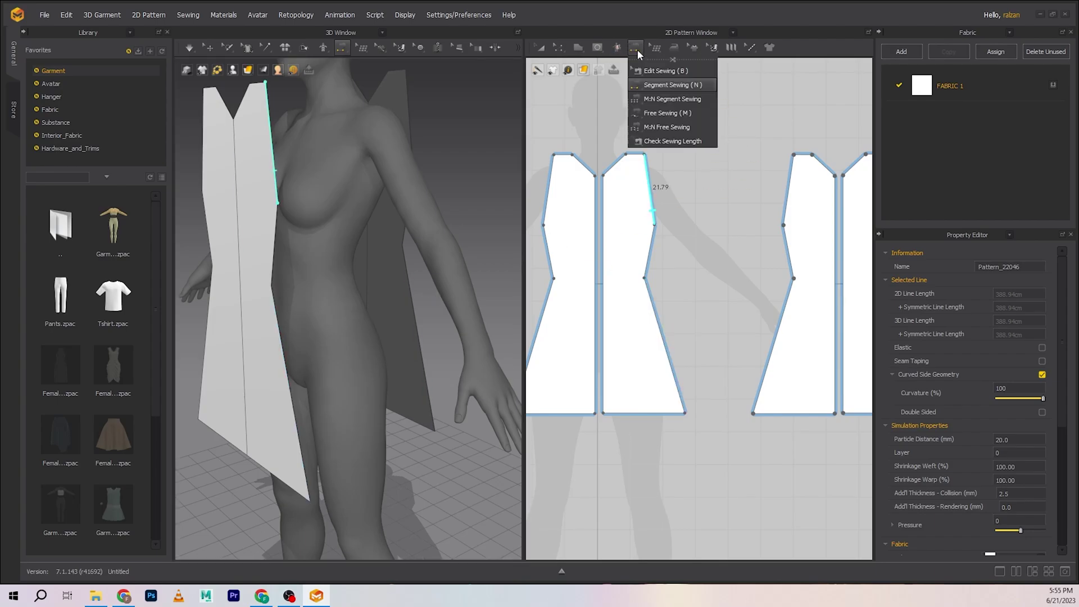
left_click(699, 83)
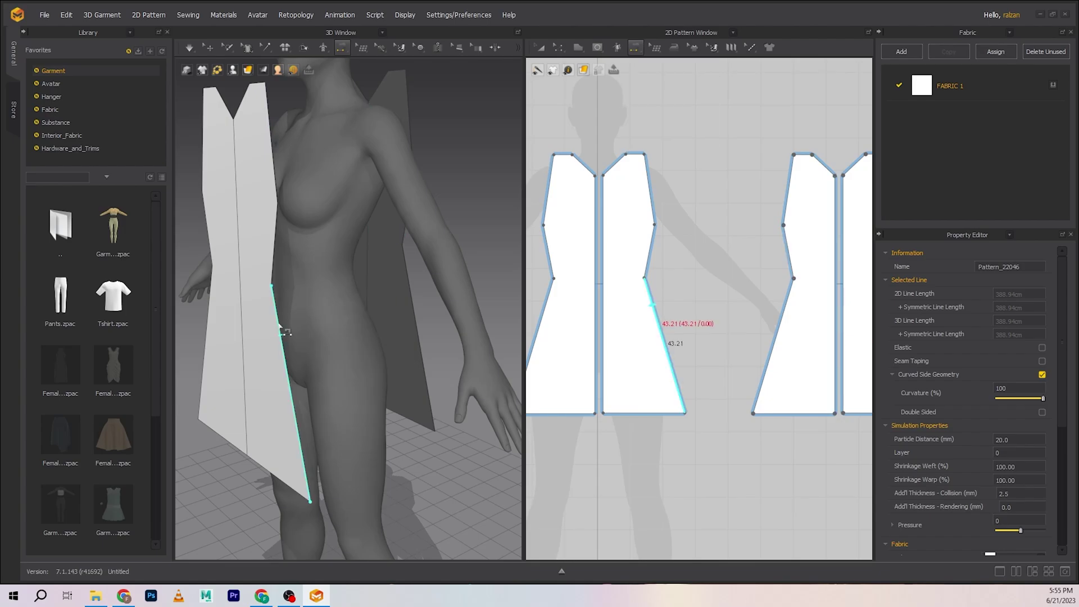
left_click(279, 325)
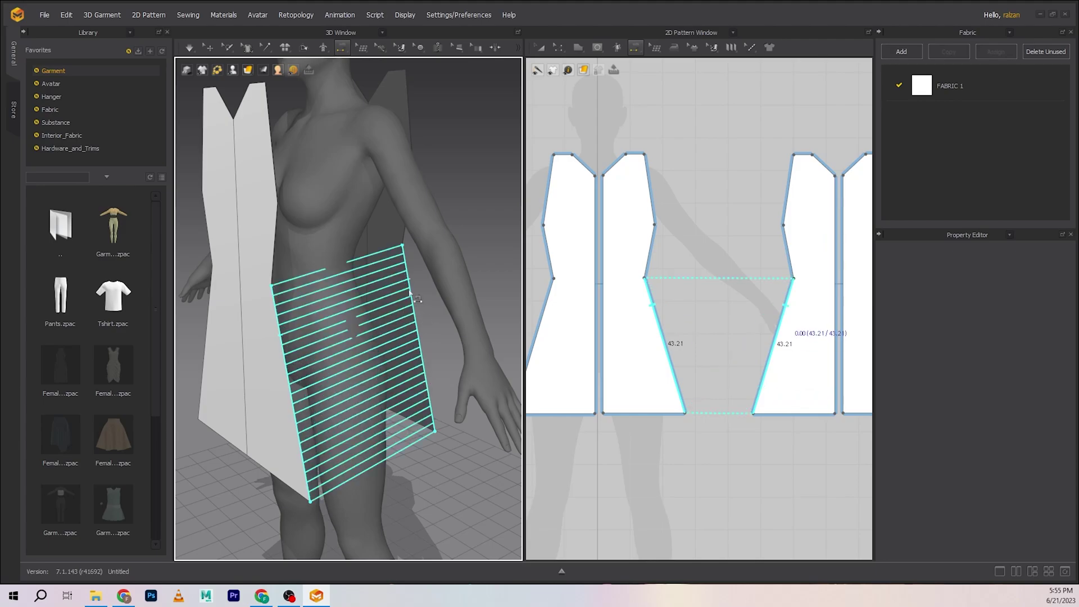
left_click(439, 321)
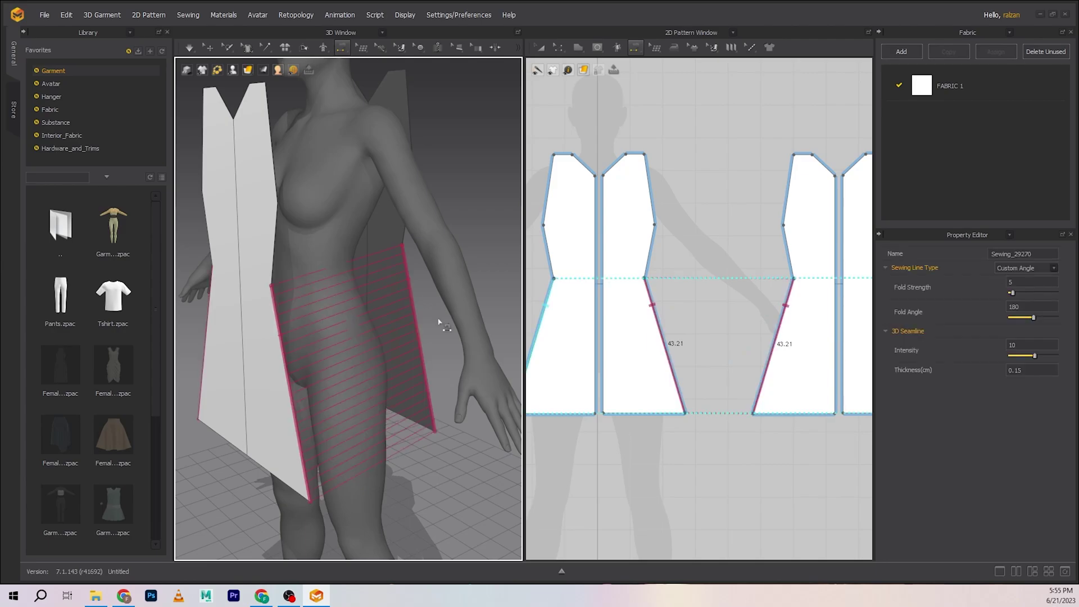
Step: Sew the side edges between underarm and waist on the front and back patterns together
right_click_drag(397, 362, 462, 356)
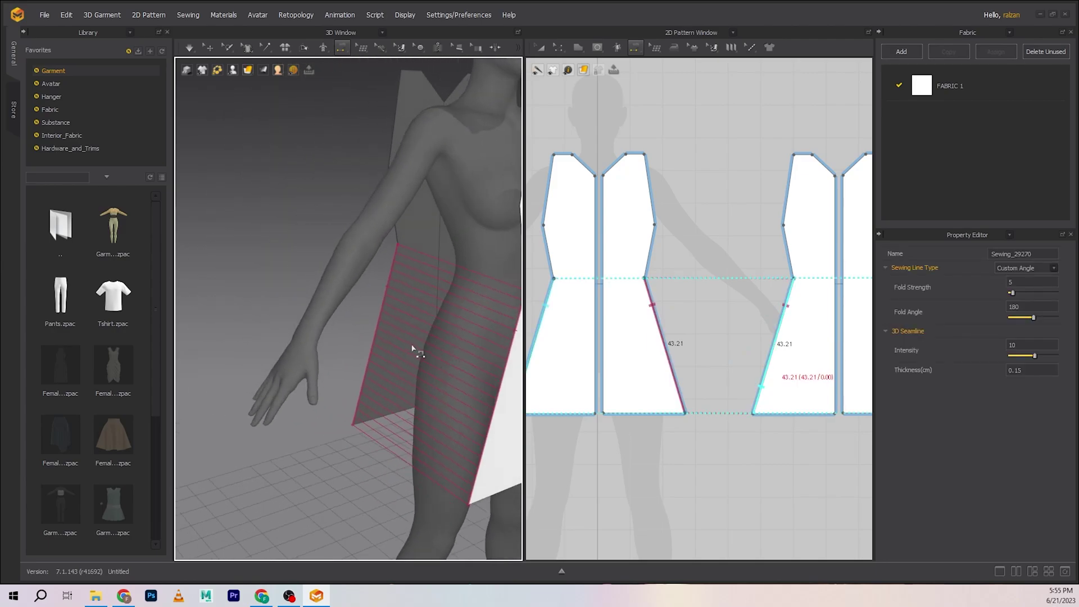
middle_click_drag(438, 319, 396, 348)
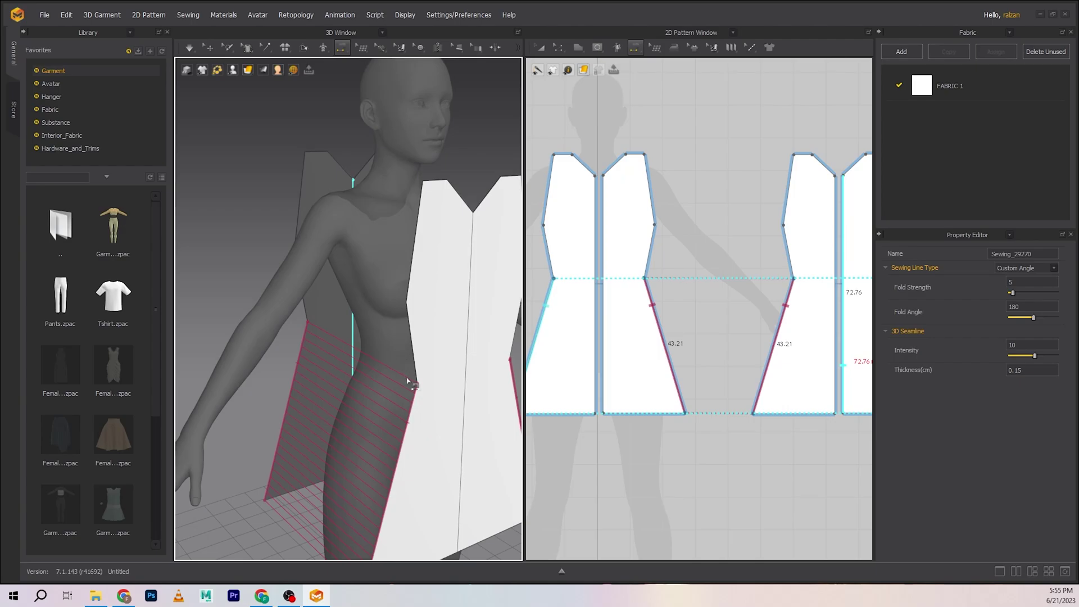
right_click_drag(409, 366, 443, 272)
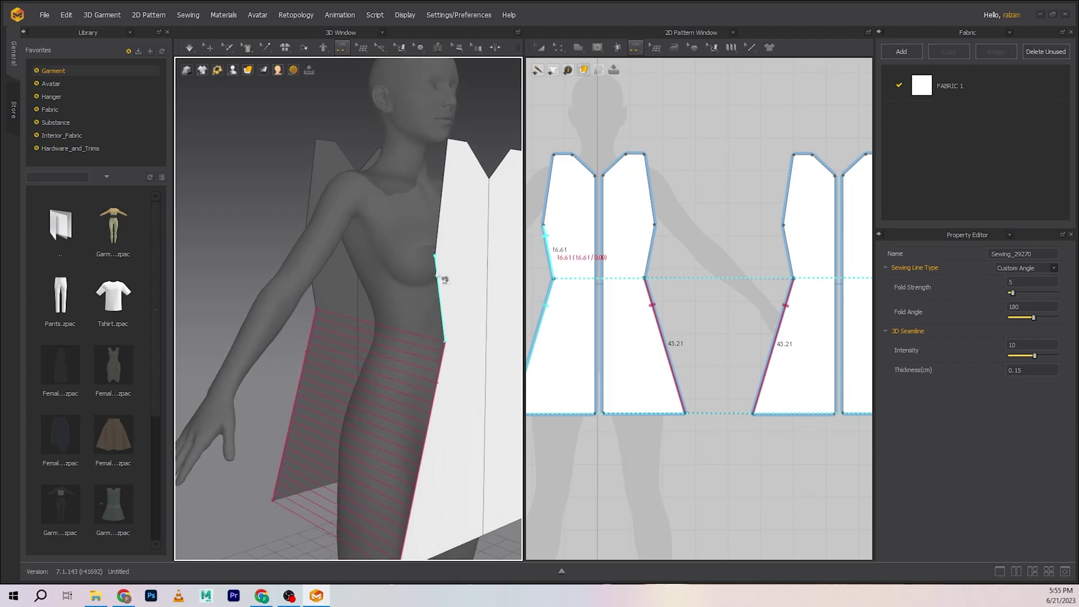
left_click(444, 279)
right_click_drag(308, 260, 395, 263)
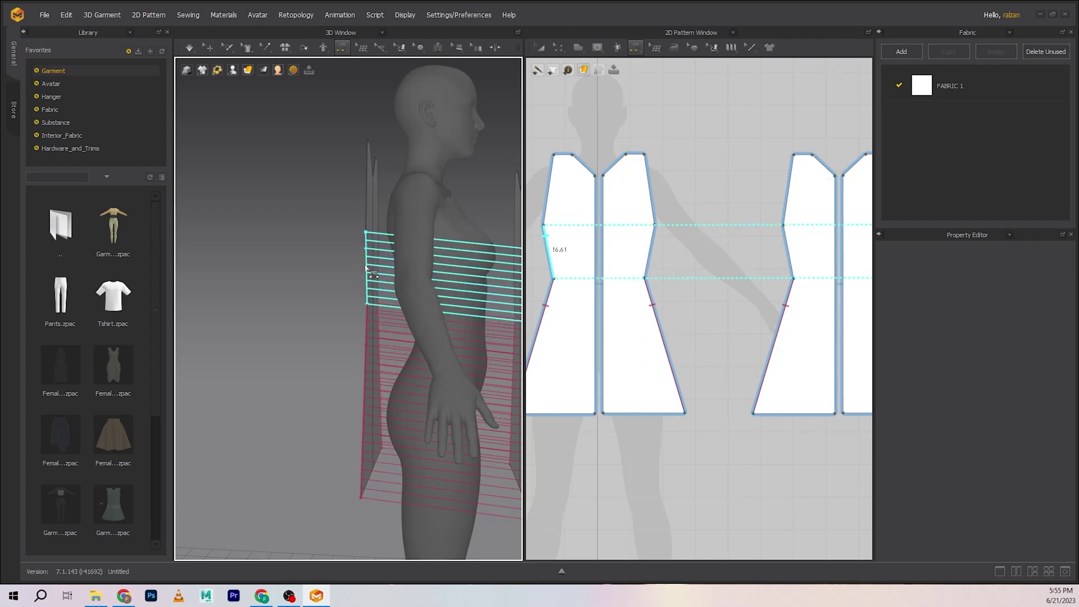
left_click(321, 311)
Step: Sew the front pattern's shoulder edge to the matching back shoulder edge
right_click_drag(328, 306, 276, 332)
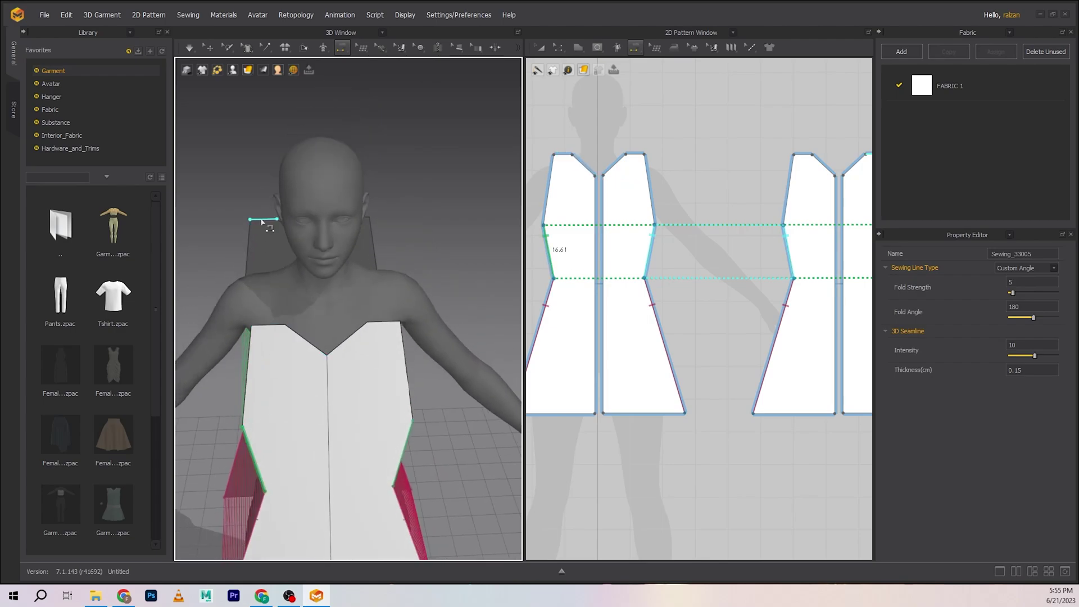
left_click(263, 327)
left_click_drag(263, 328, 264, 220)
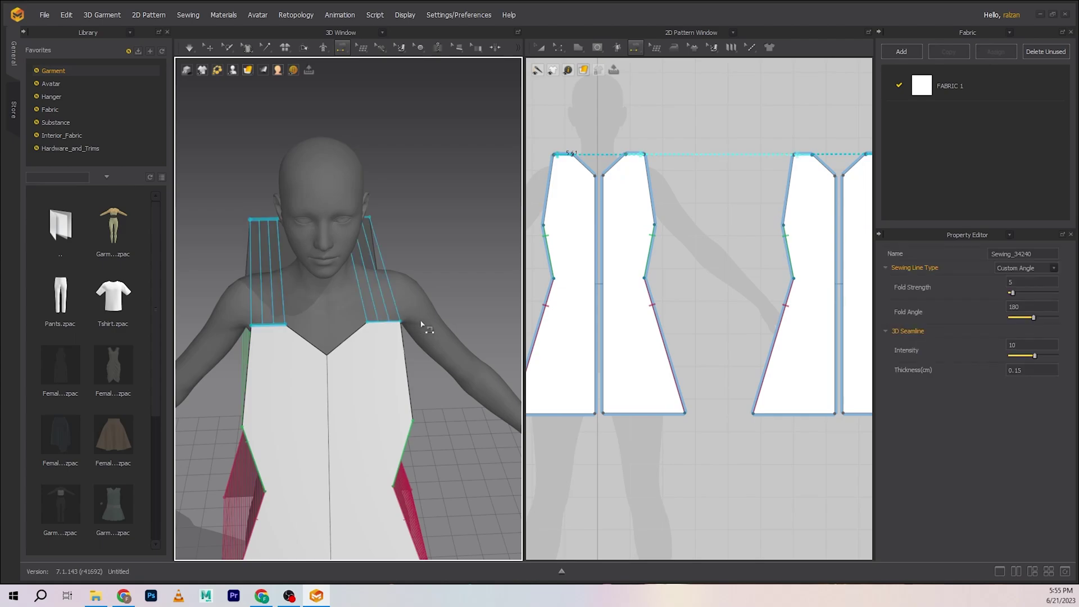
Step: Sew the two front pattern halves together along their full centre edges with the Segment Sewing tool
middle_click_drag(677, 236, 702, 237)
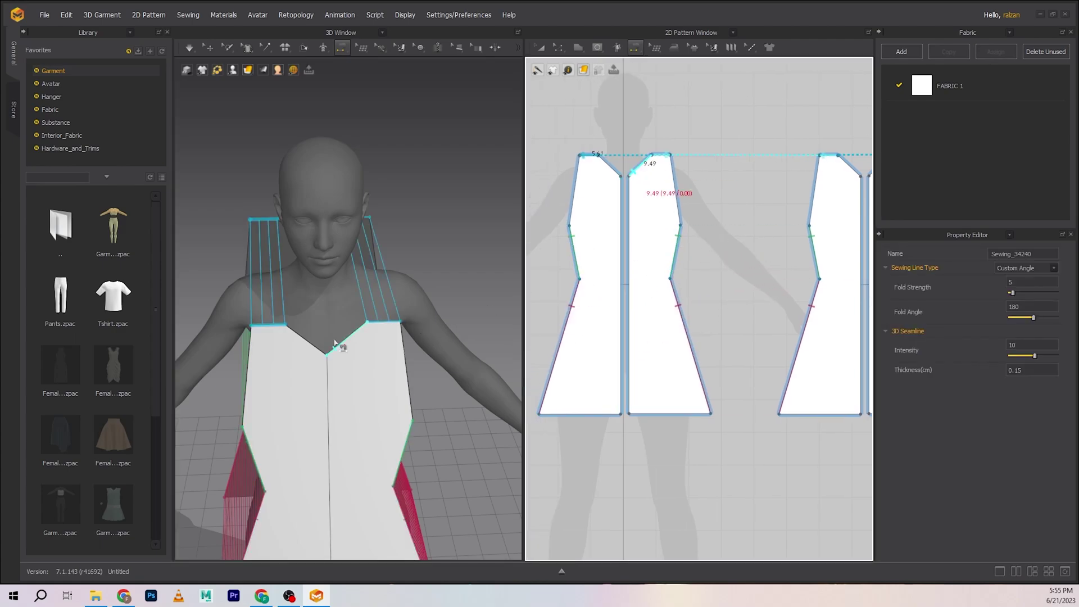
scroll(711, 292, "up", 3)
middle_click_drag(810, 332, 823, 347)
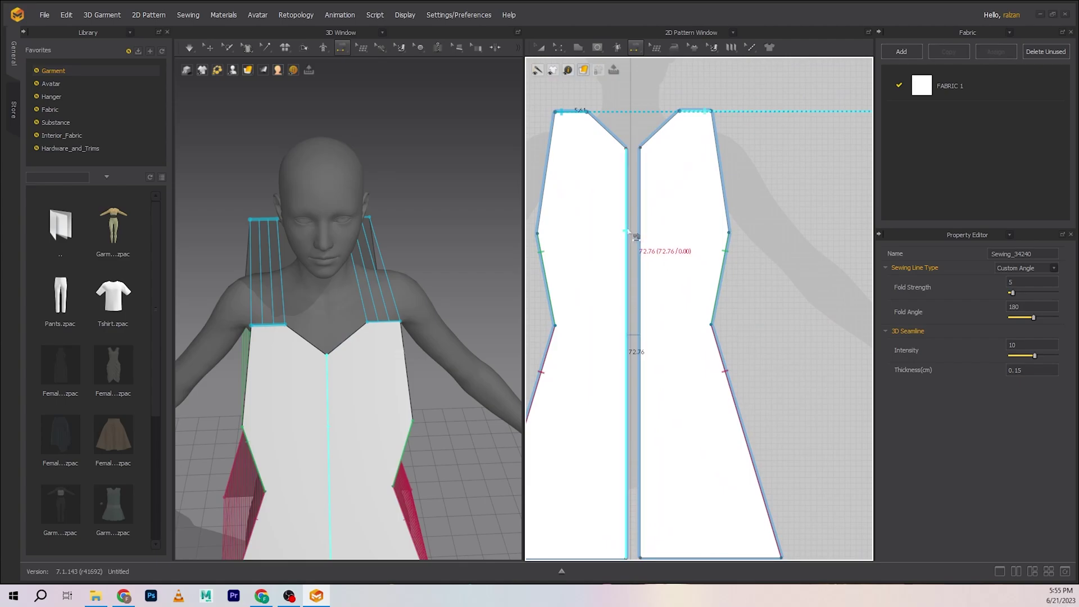
left_click(640, 236)
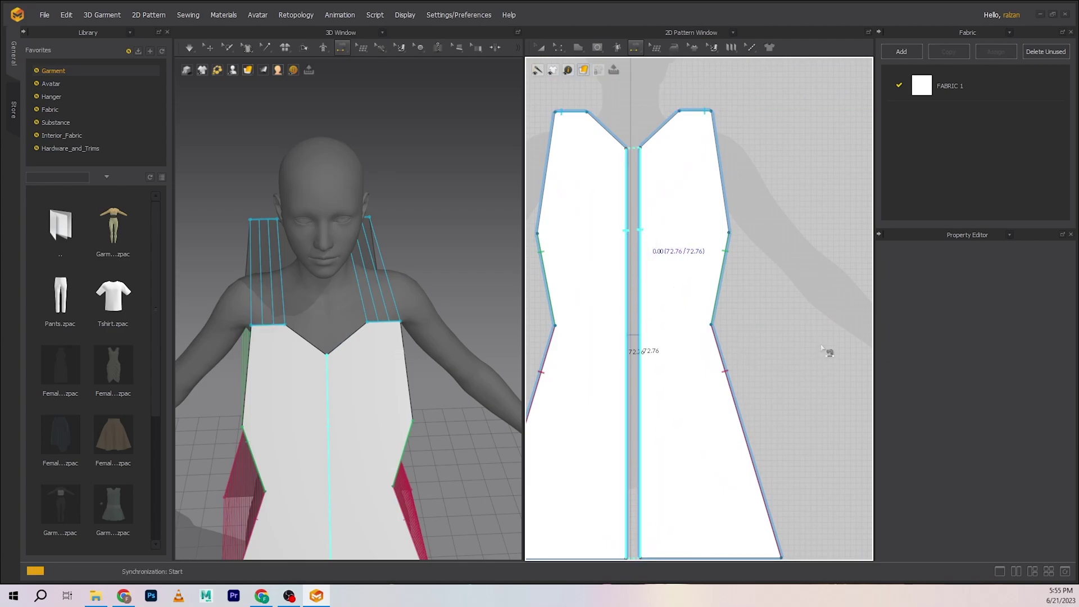
Step: Sew the centre edges of the two back pattern halves together
middle_click_drag(821, 347, 512, 370)
left_click(738, 259)
left_click(758, 259)
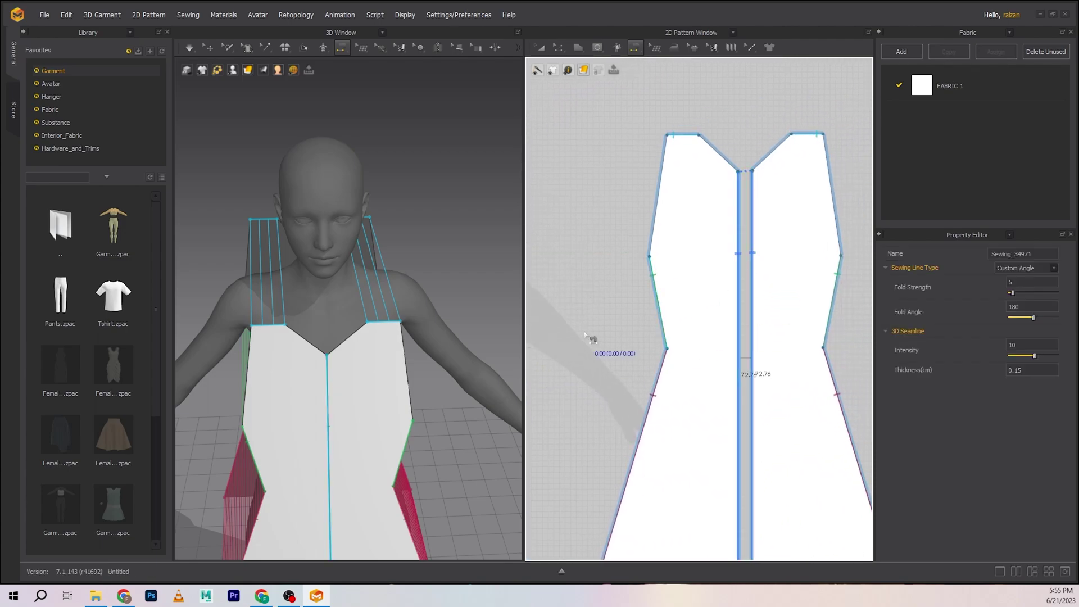
Step: Run the simulation to drape the fully sewn dress on the avatar
scroll(584, 335, "down", 3)
scroll(410, 221, "up", 3)
scroll(410, 296, "up", 3)
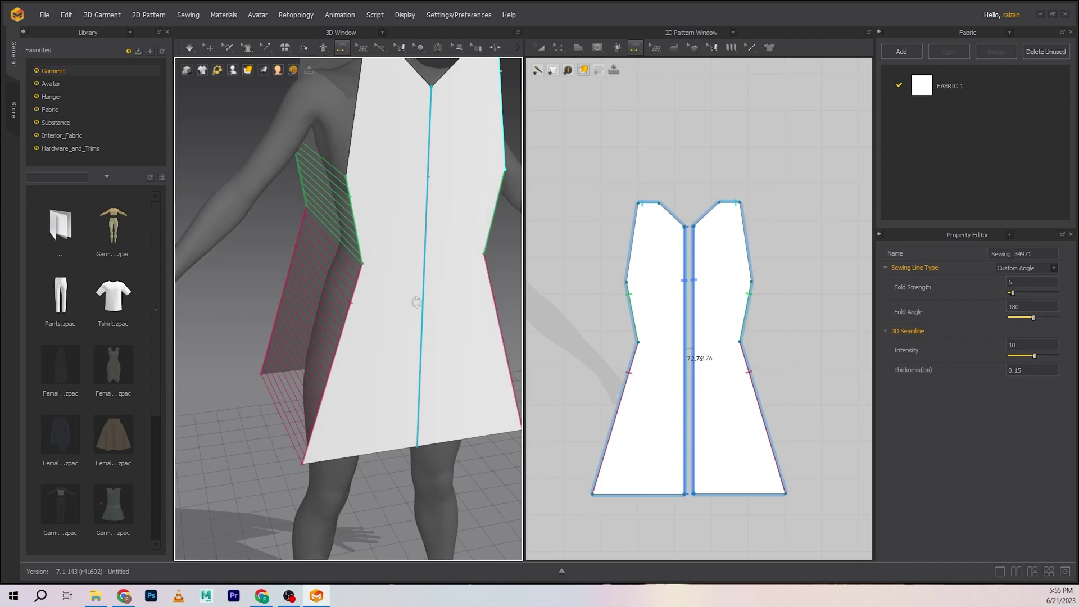
middle_click_drag(437, 219, 436, 300)
key("space")
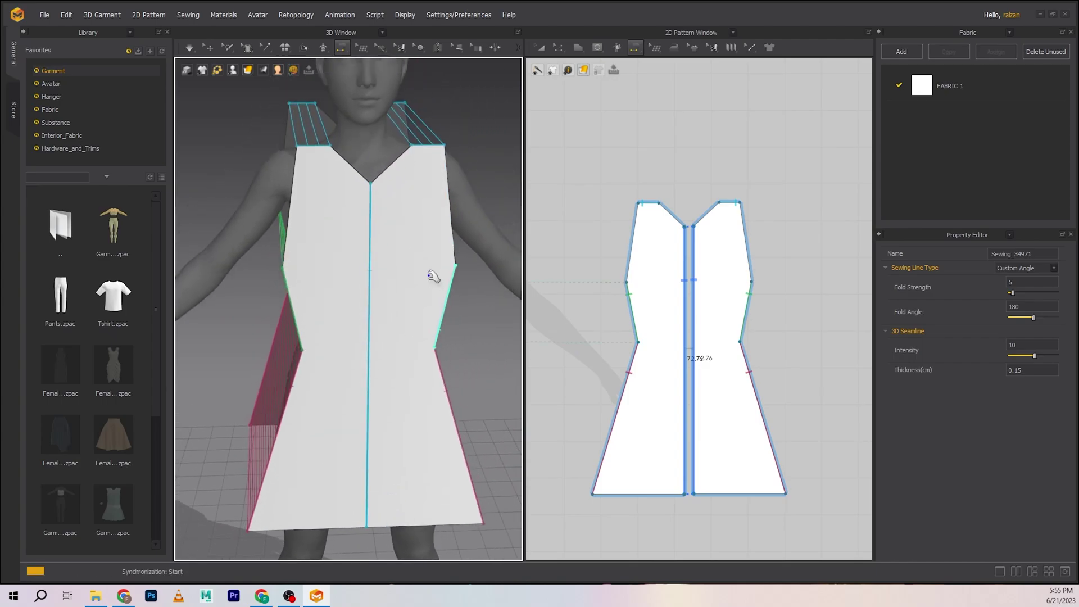
key("space")
Step: Examine the draped dress on the avatar from several angles and compare it with the front and back 2D patterns
mouse_move(467, 320)
right_mouse_down()
mouse_move(269, 306)
mouse_move(503, 306)
mouse_move(467, 315)
right_mouse_up()
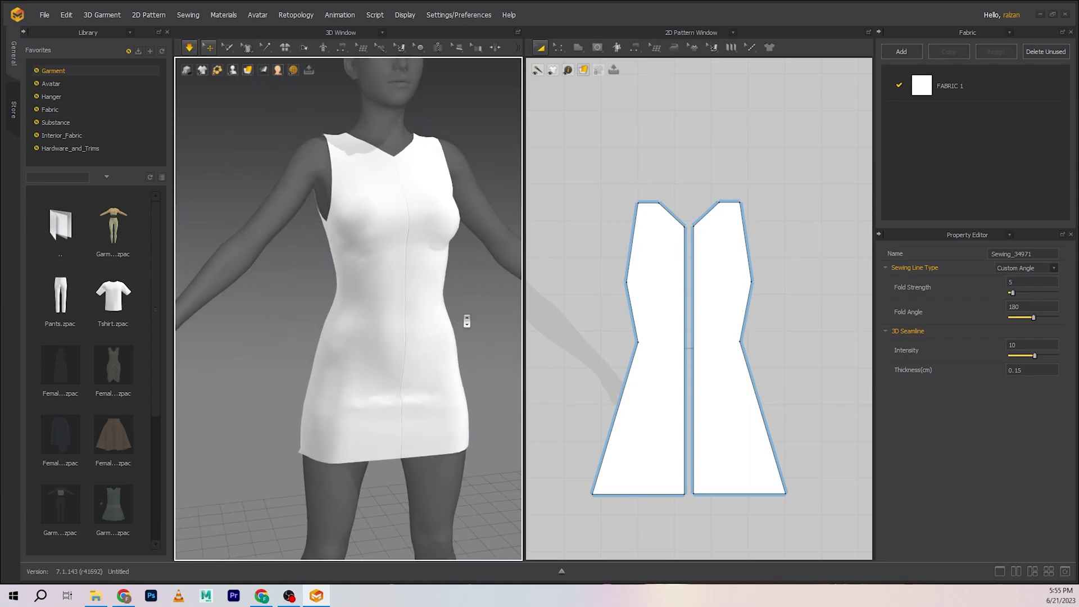
scroll(396, 309, "up", 2)
scroll(394, 308, "down", 1)
right_click_drag(393, 363, 235, 346)
right_click_drag(368, 357, 417, 351)
middle_click_drag(416, 352, 405, 379)
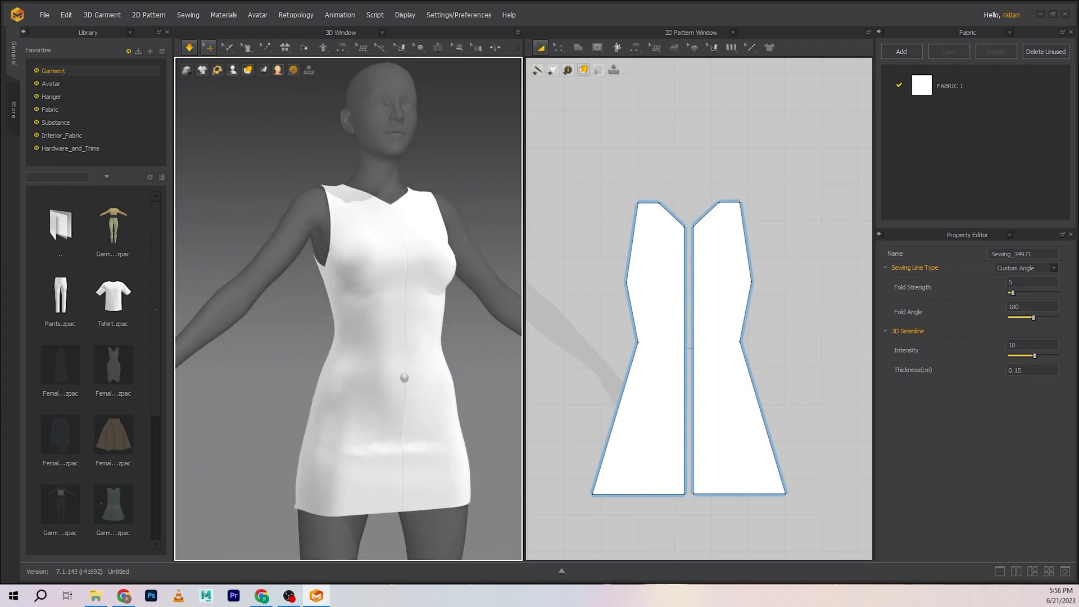
scroll(421, 357, "down", 1)
scroll(421, 356, "down", 1)
right_click_drag(421, 357, 385, 370)
scroll(388, 368, "up", 2)
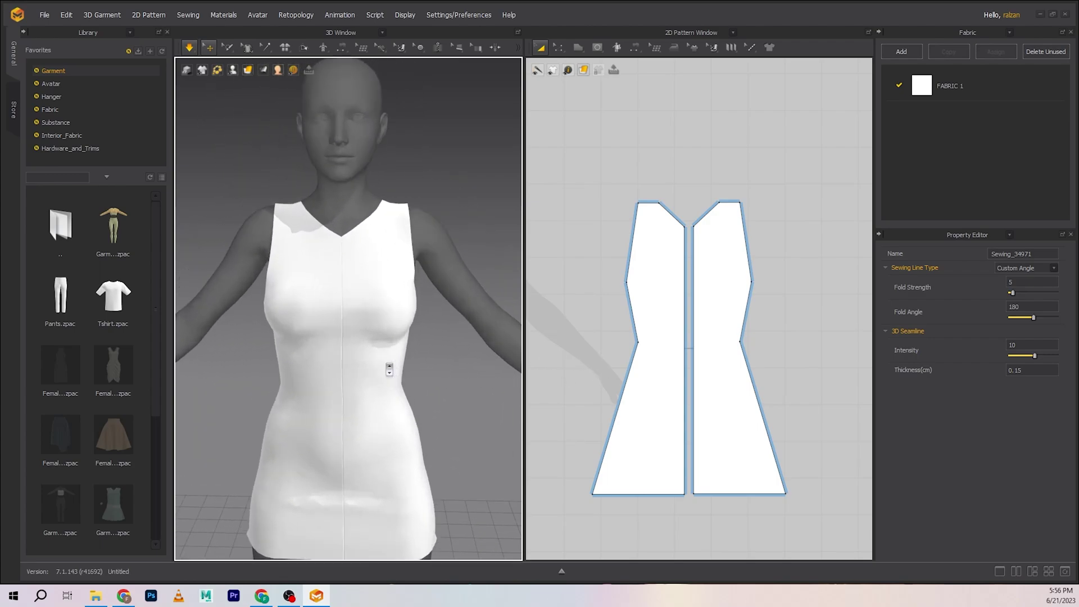
scroll(607, 366, "down", 3)
middle_click_drag(583, 350, 681, 341)
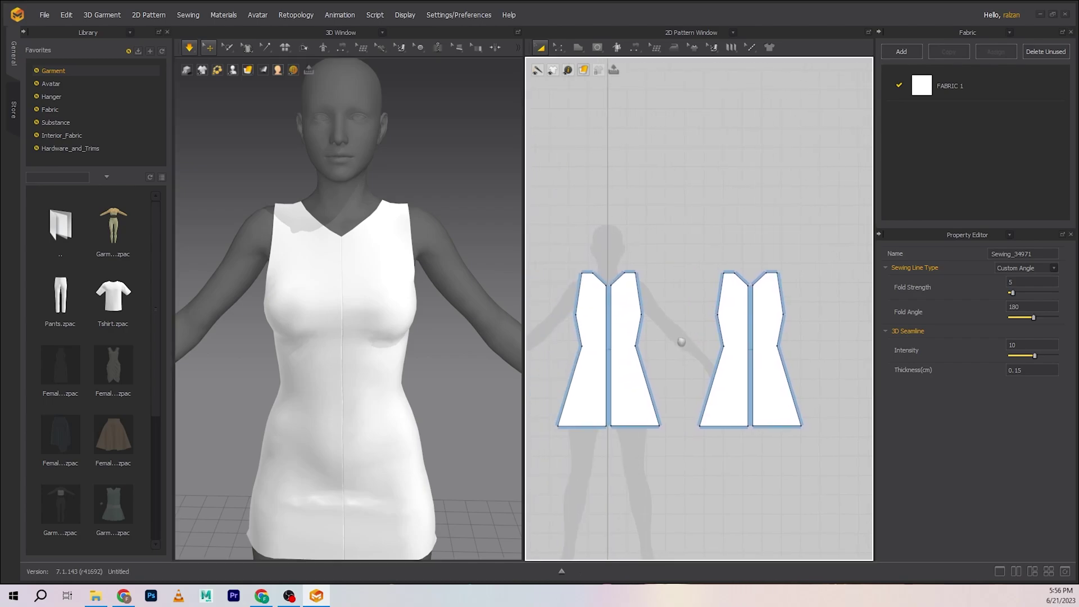
right_click_drag(406, 375, 445, 364)
scroll(427, 348, "down", 3)
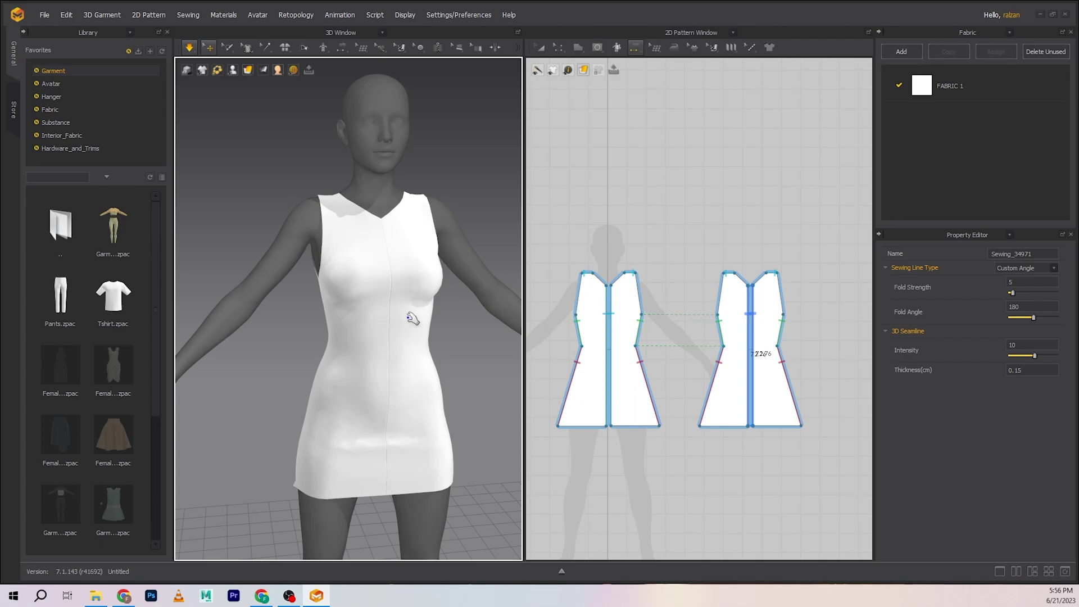
left_click(655, 48)
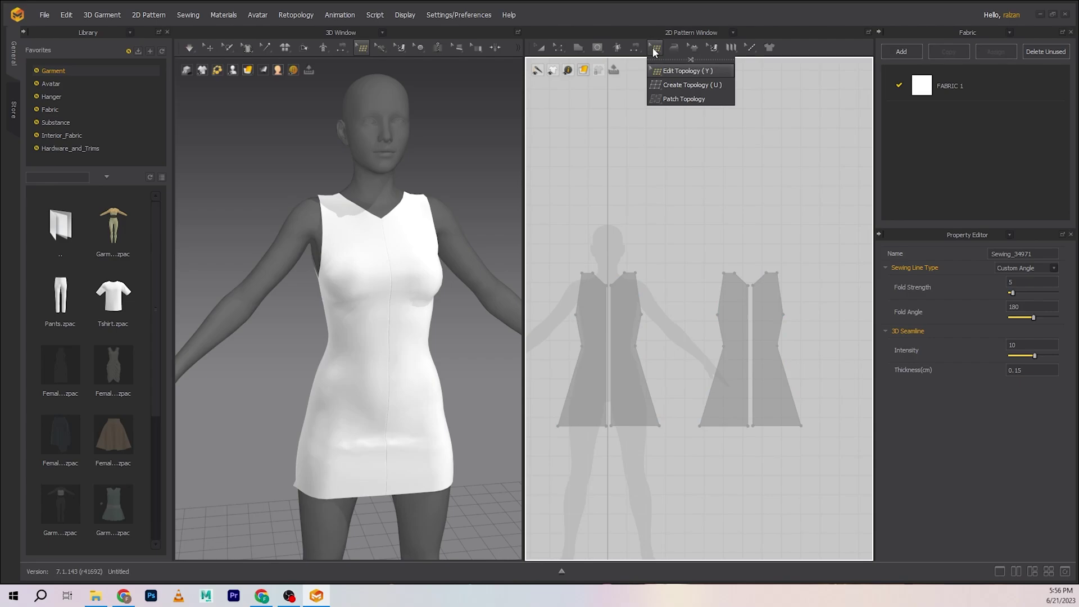
left_click(578, 47)
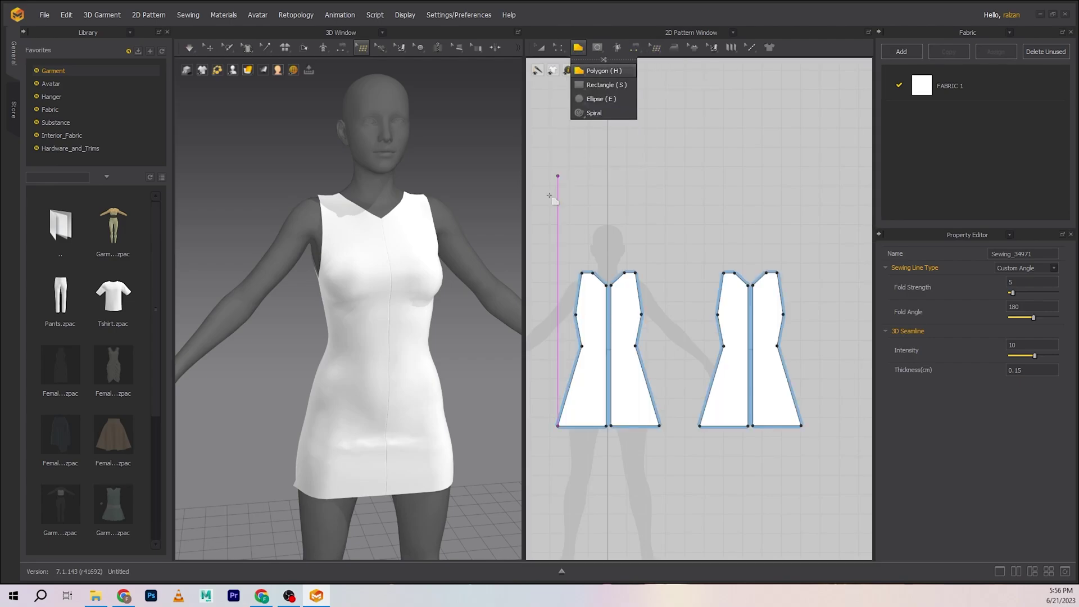
mouse_move(460, 353)
right_mouse_down()
mouse_move(430, 365)
mouse_move(459, 347)
right_mouse_up()
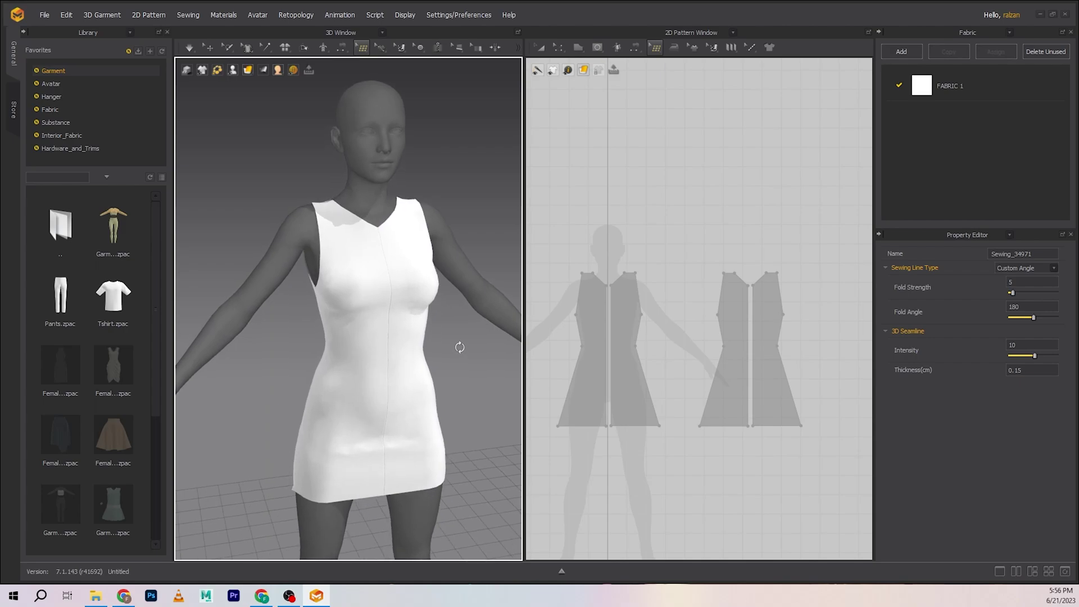
right_click_drag(460, 348, 473, 348)
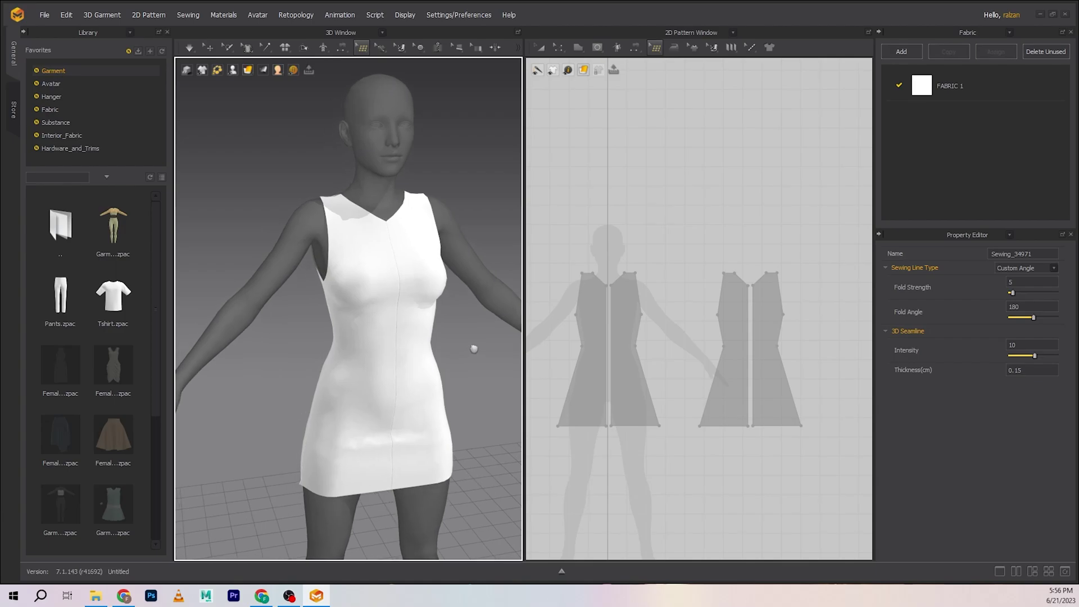